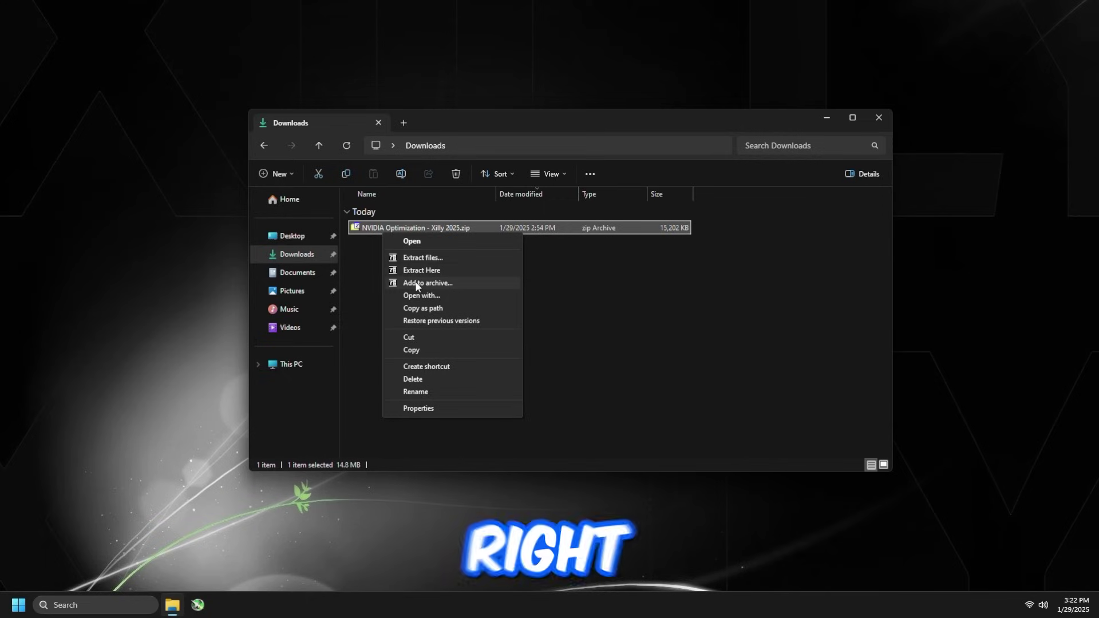
Extract the archive here and launch GPU-Z 2.61.0 from the '1. Check GPU Bus Interface' folder
click(415, 272)
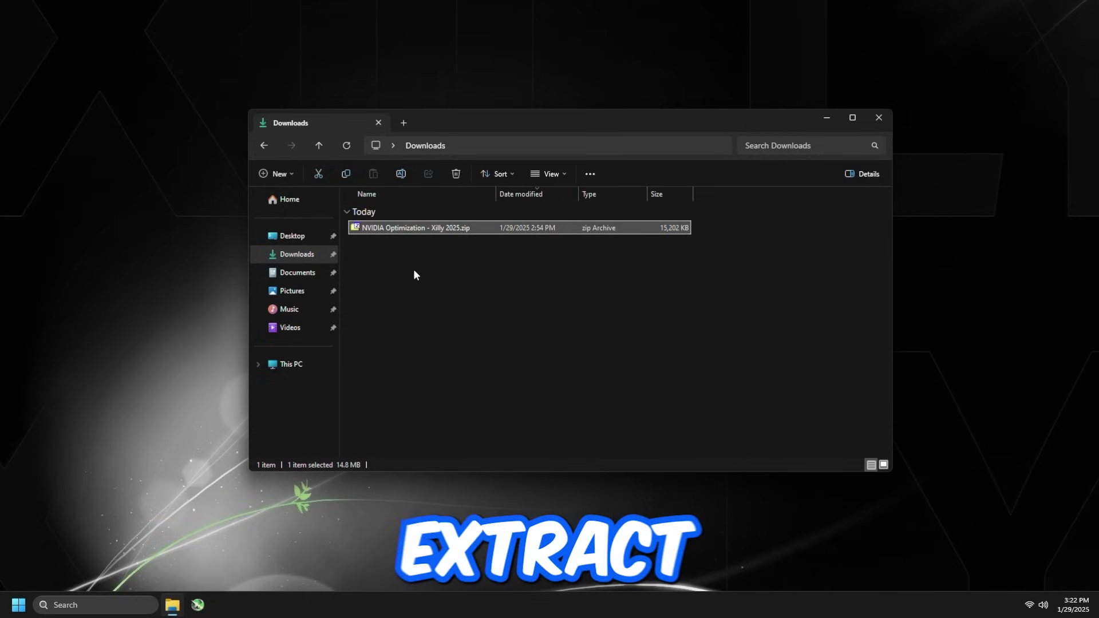
double_click(389, 245)
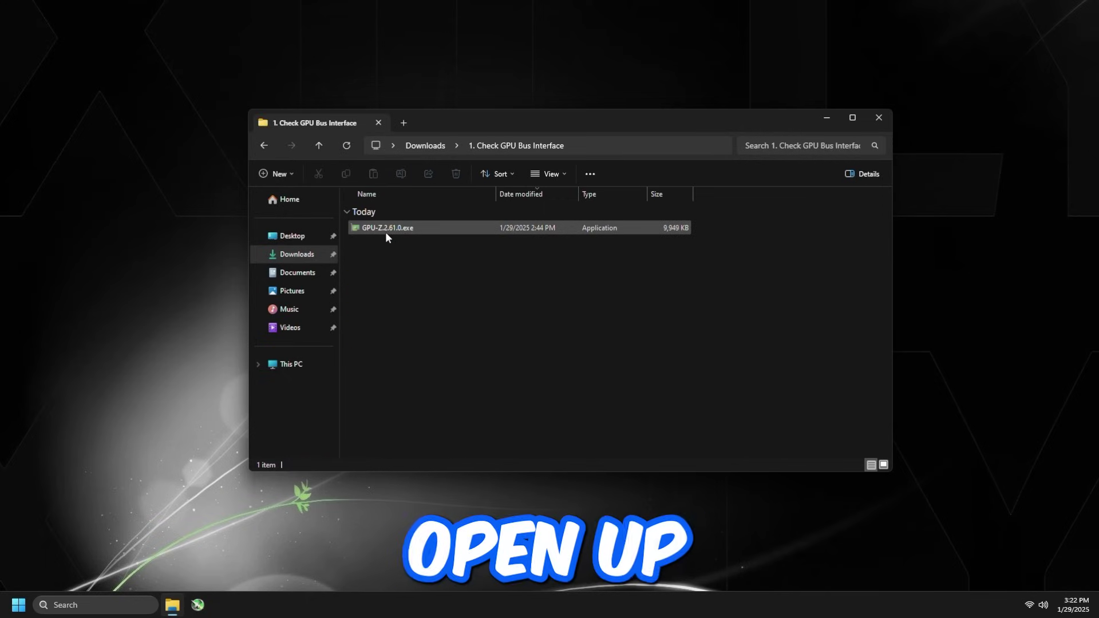
double_click(386, 231)
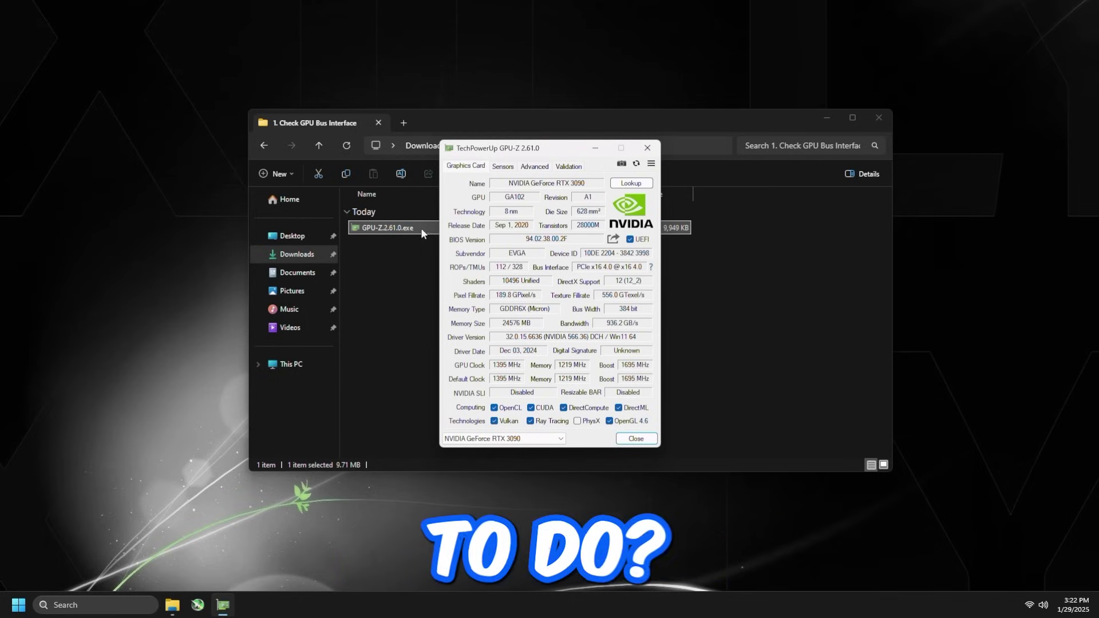
Run GPU-Z's Bus Interface render test to confirm the RTX 3090 runs at PCIe x16 4.0
click(652, 269)
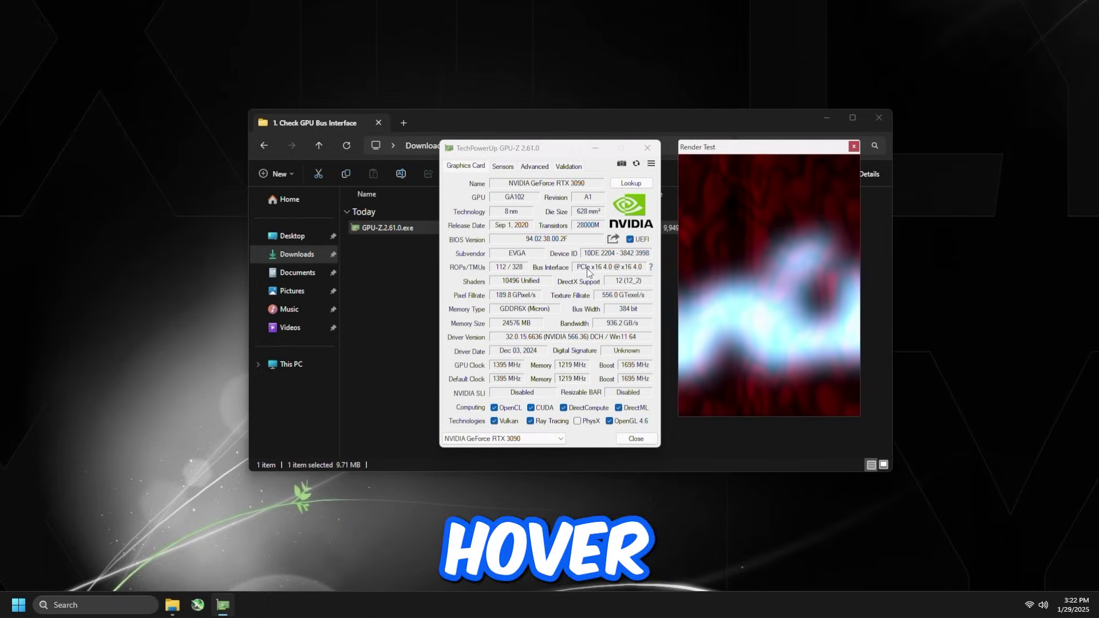
mouse_move(588, 269)
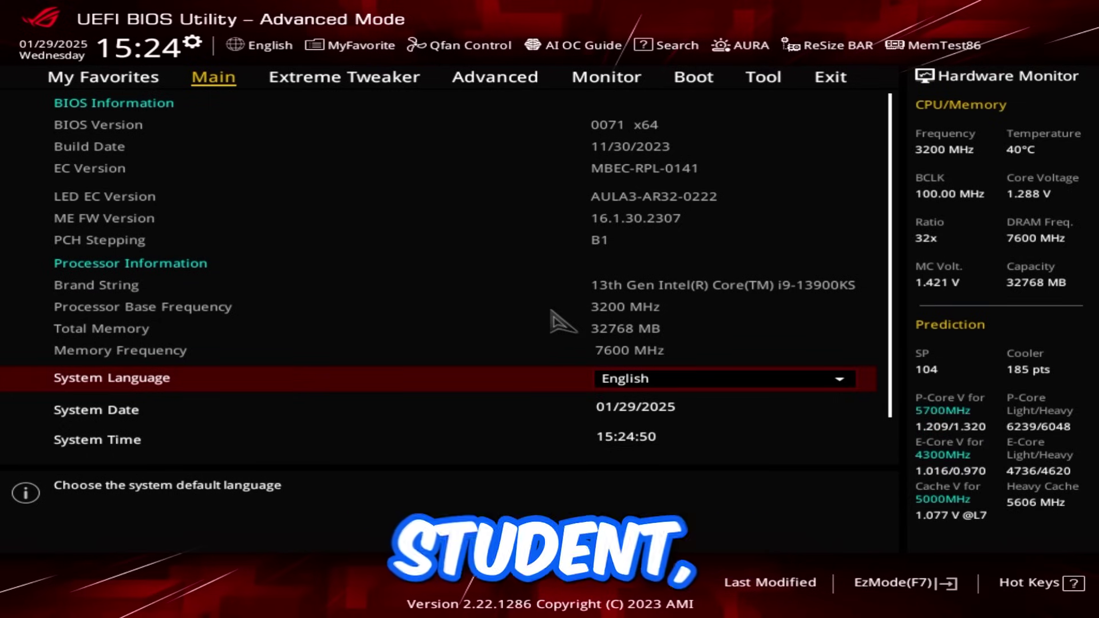
Under Advanced > Onboard Devices Configuration, confirm PCIe Bandwidth Bifurcation and CPU PCIE Configuration Mode are Auto
key(Right)
key(Right)
key(Page_Down)
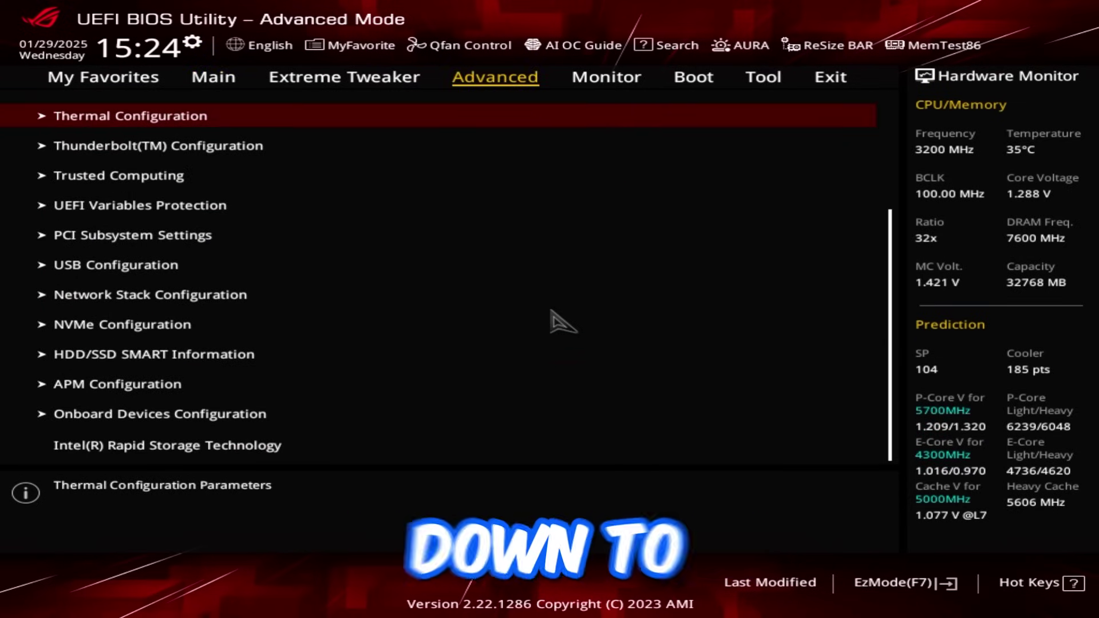
key(Down)
key(Down)
key(Down)
key(Down)
key(Down)
key(Down)
key(Down)
key(Down)
key(Down)
key(Down)
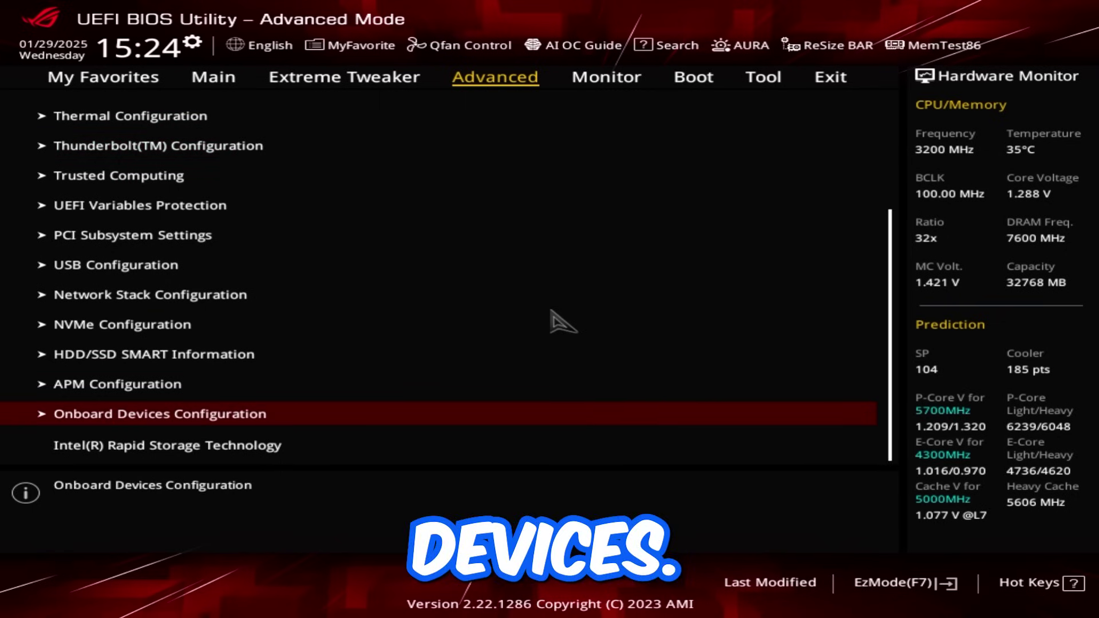
key(Return)
key(Down)
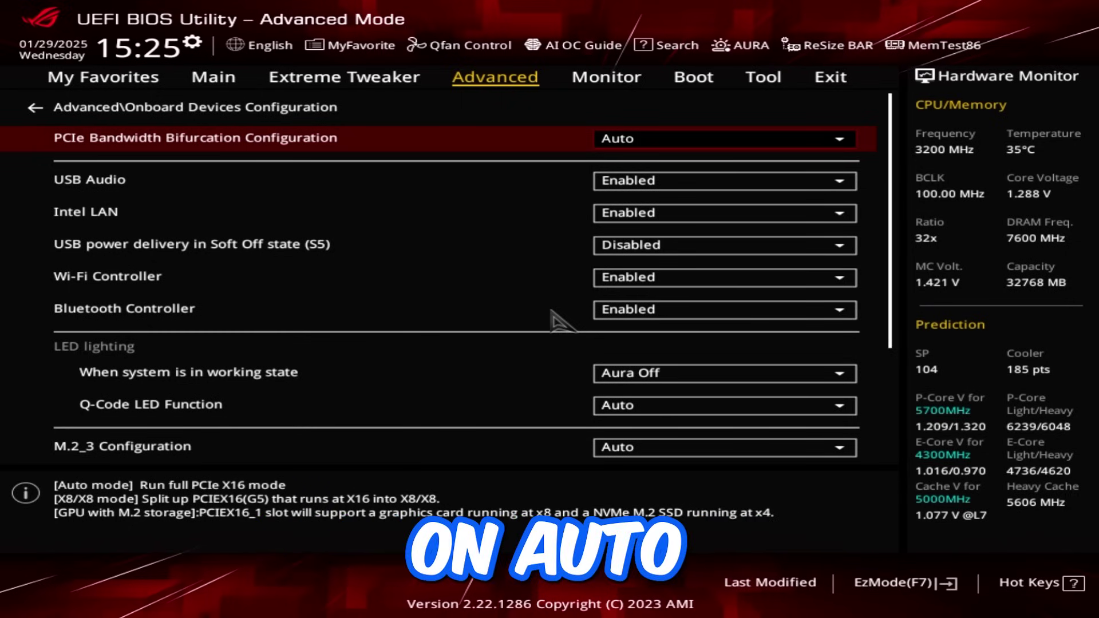
scroll(554, 321, down, 3)
key(Down)
key(Down)
key(Down)
key(Down)
key(Down)
key(Up)
key(Down)
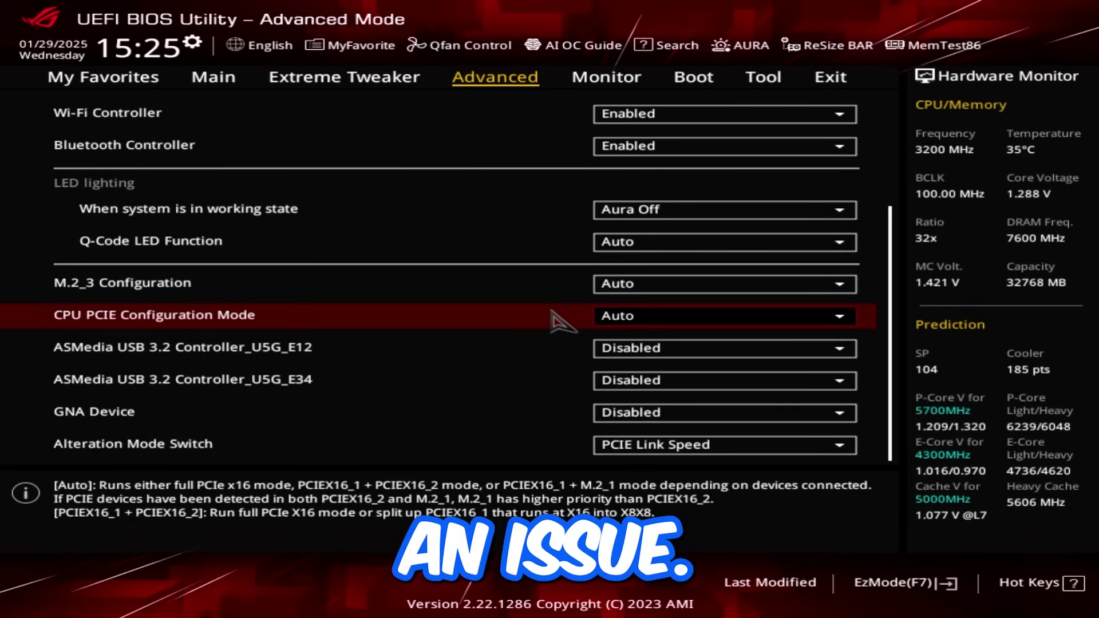
Navigate from the Advanced list into PCH Configuration's PCI Express Configuration page
key(Escape)
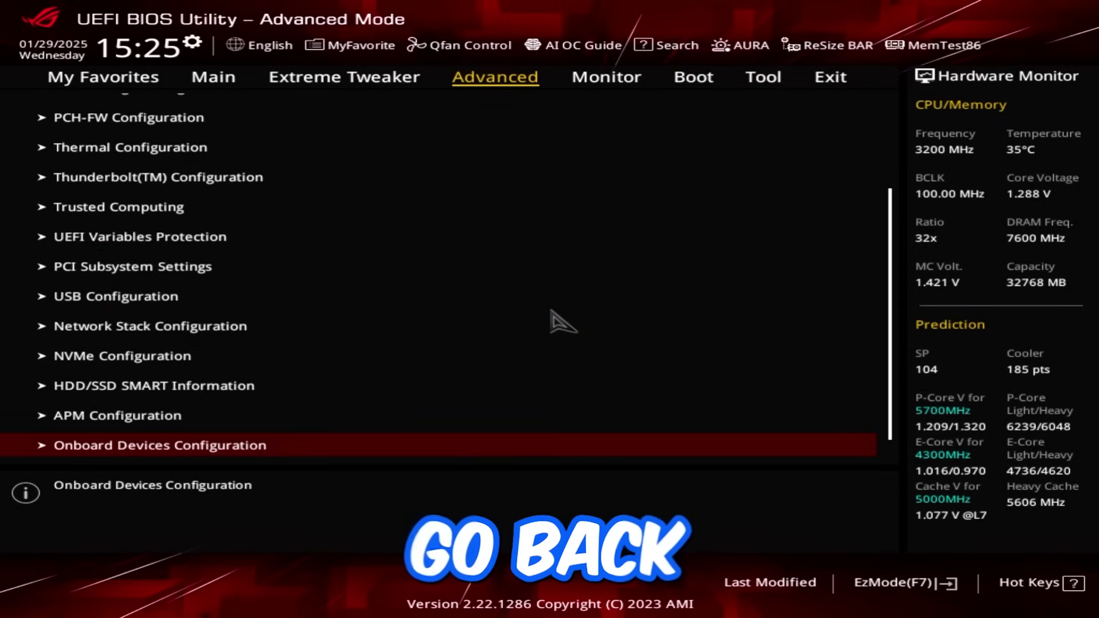
key(Up)
key(Up)
key(Home)
key(Down)
key(Down)
key(Down)
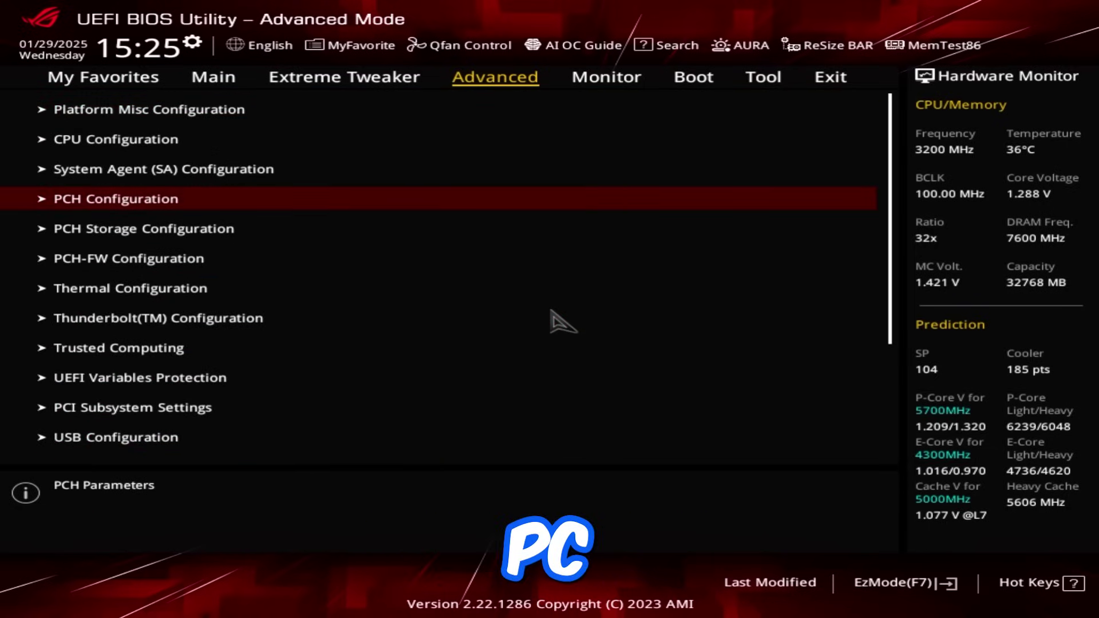
key(Return)
key(Down)
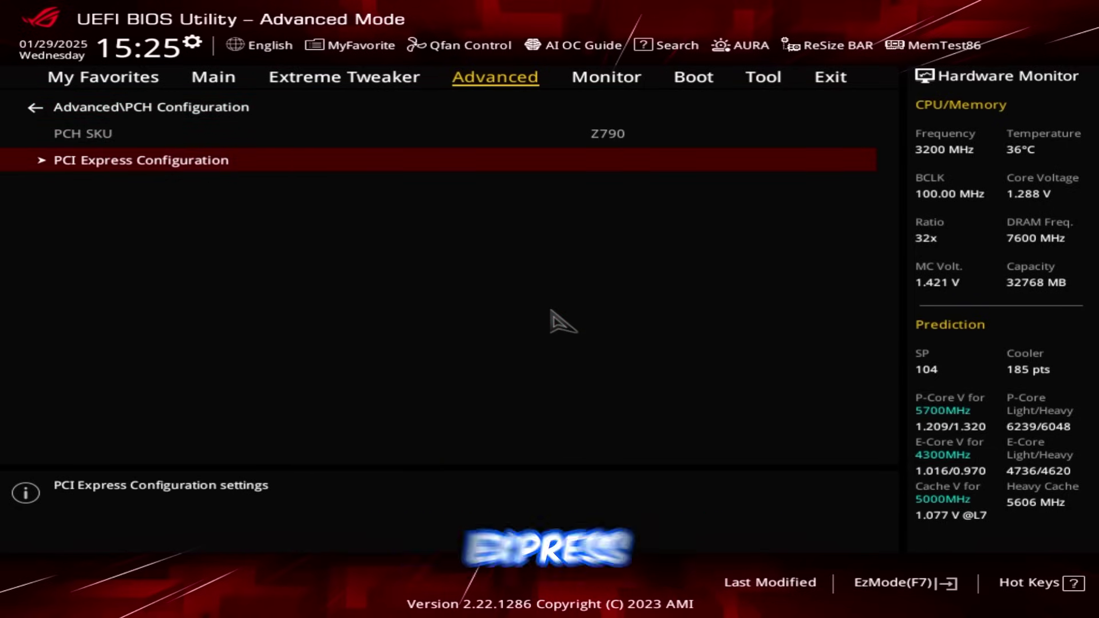
key(Return)
Confirm the PCIEX4(G4)_1, PCIEX4(G4)_2 and M.2_3 link speeds remain at Gen4
key(Down)
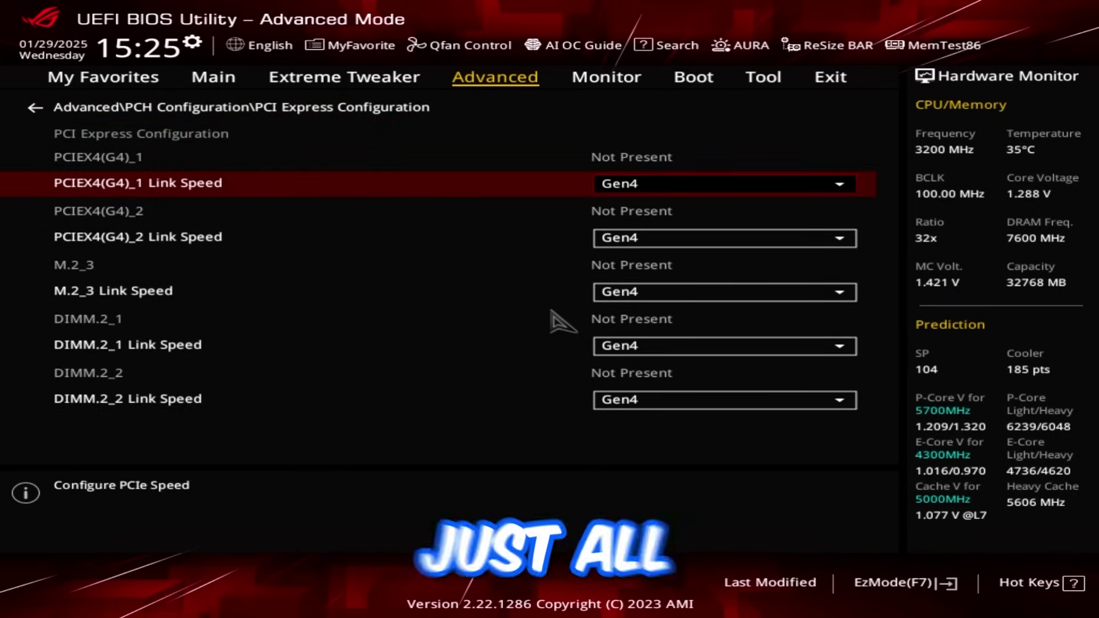
key(Return)
key(Escape)
key(Down)
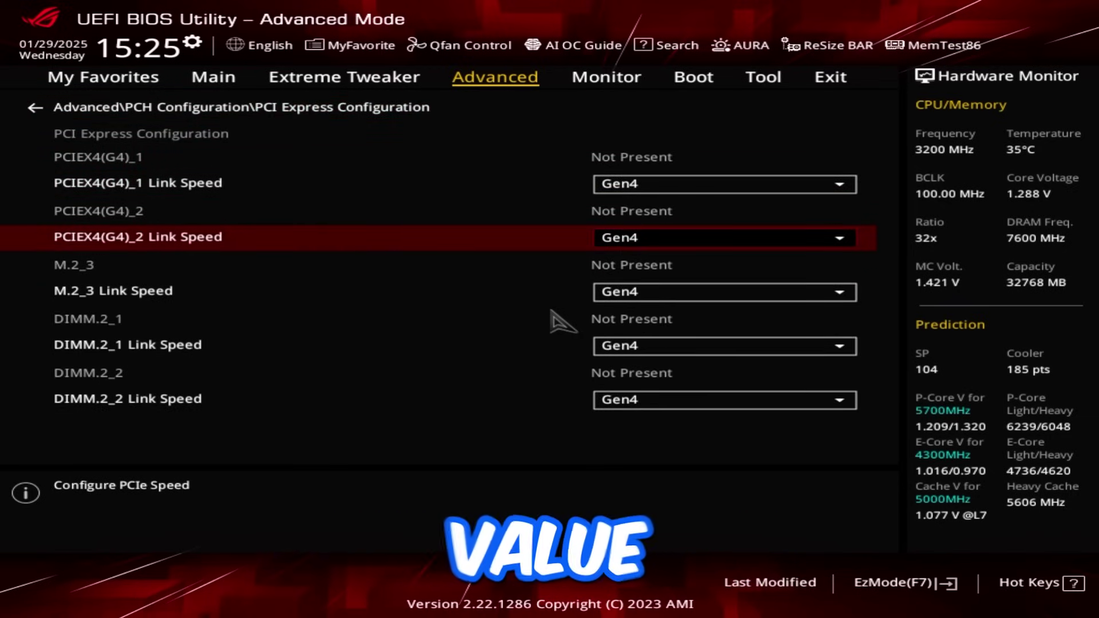
key(Return)
key(Escape)
key(Down)
key(Return)
key(Escape)
key(Down)
key(Down)
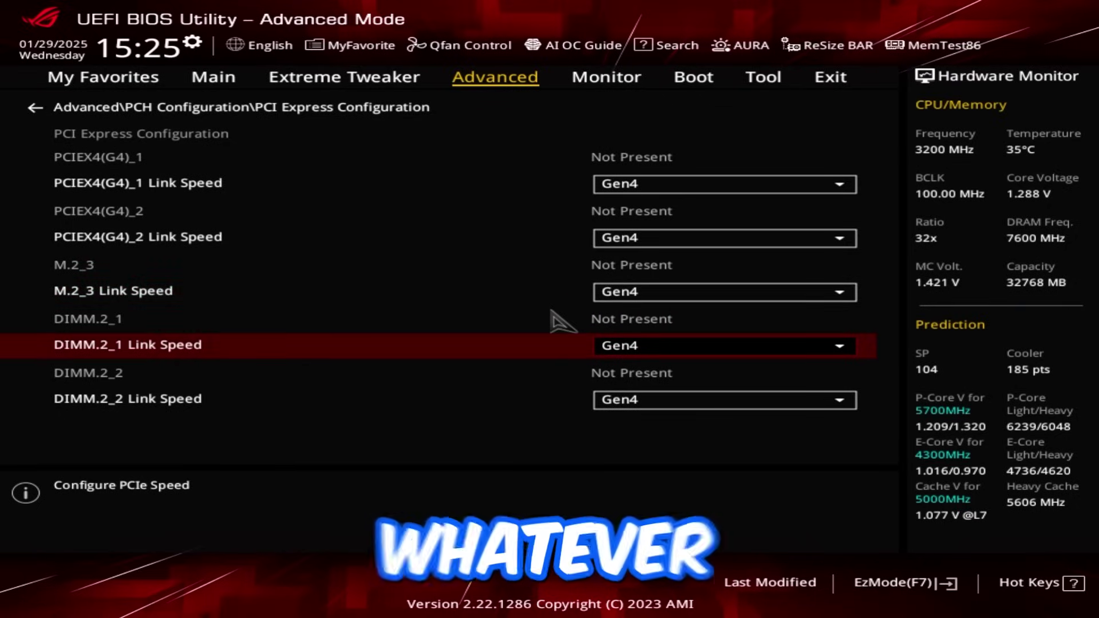
Go to the Exit tab and choose Save Changes & Reset
key(Right)
key(Right)
key(Right)
key(Right)
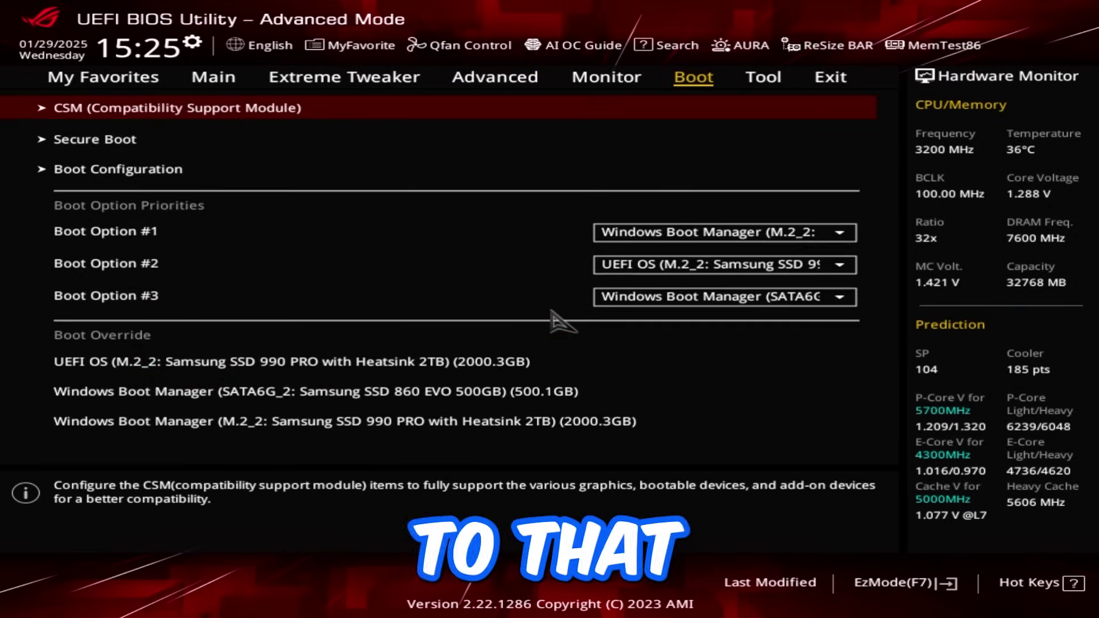
key(Down)
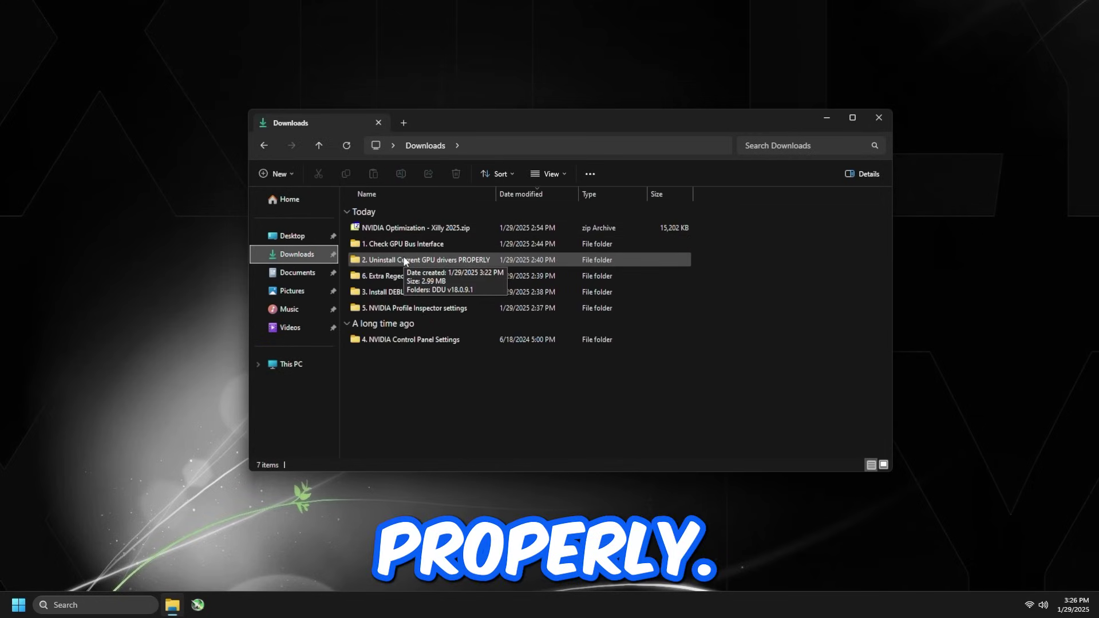
Launch Display Driver Uninstaller from the '2. Uninstall Current GPU drivers PROPERLY' > DDU v18.0.9.1 folder
double_click(416, 261)
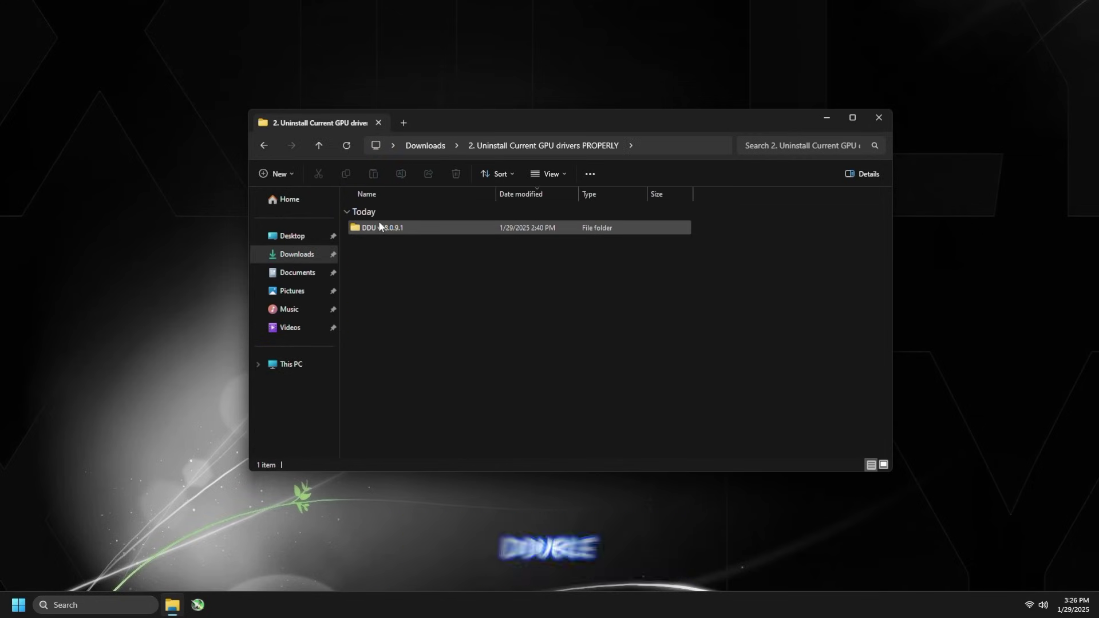
double_click(384, 225)
click(407, 276)
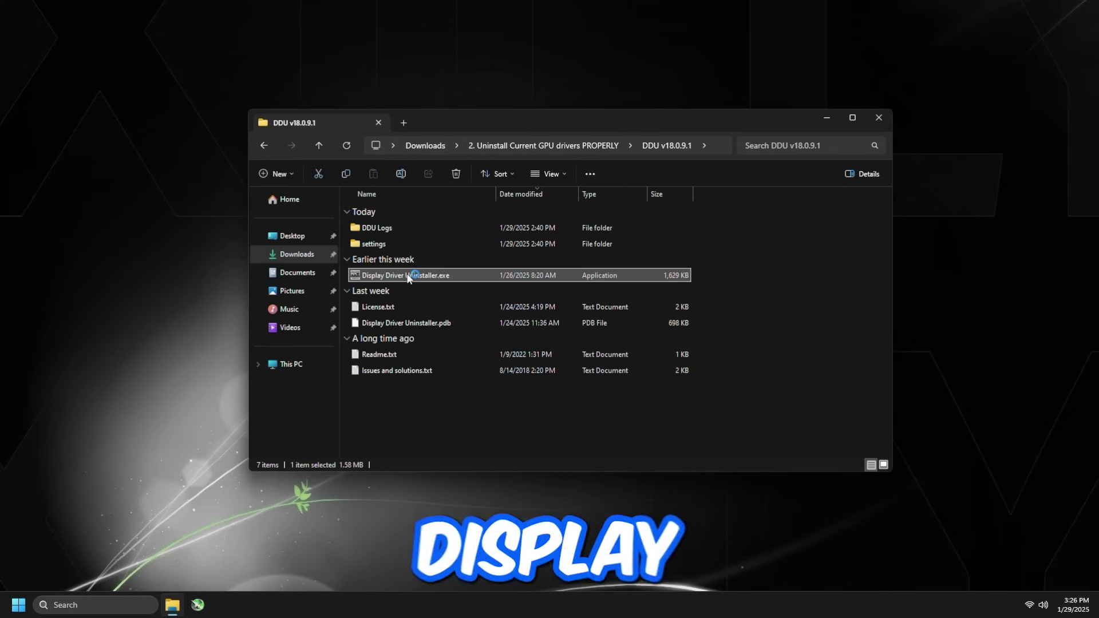
double_click(408, 277)
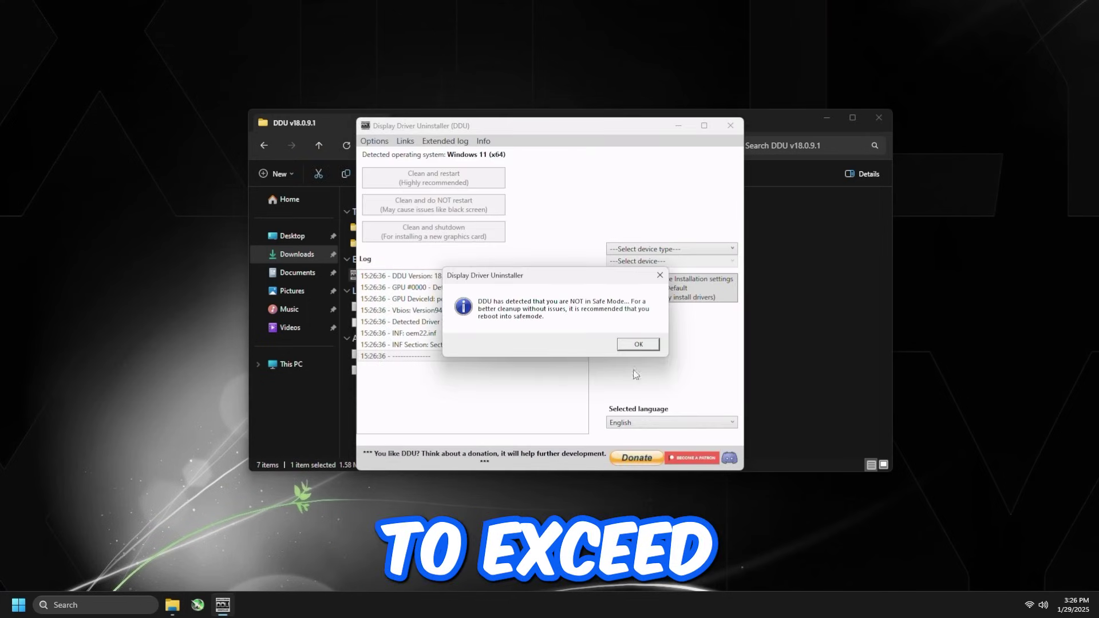
Dismiss the Safe Mode warning, set device type to GPU, and run Clean and restart
click(634, 351)
click(650, 248)
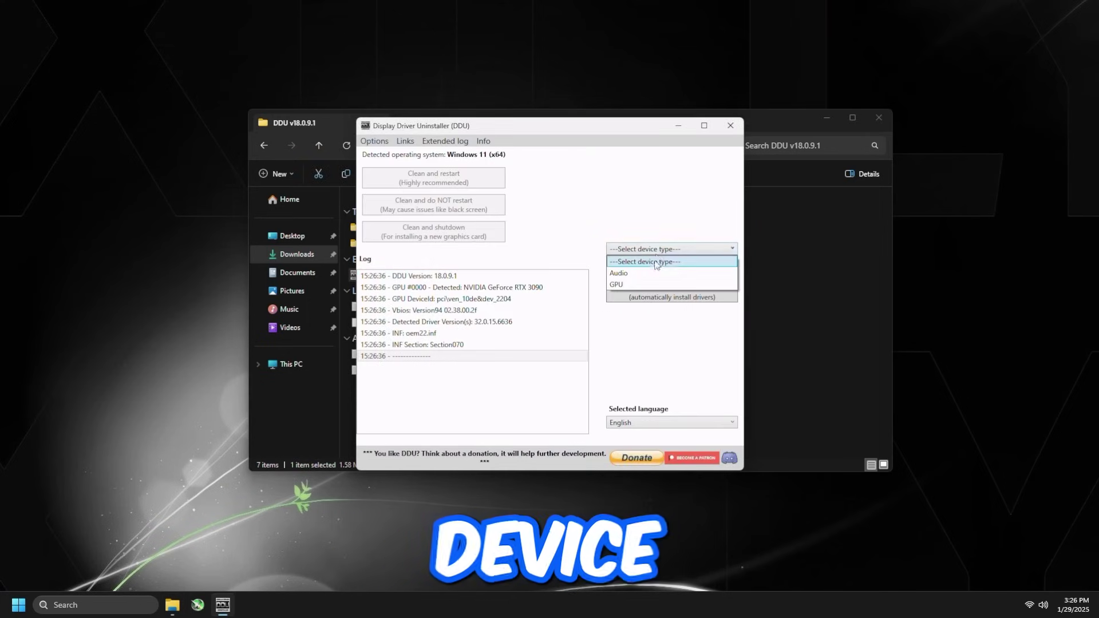
click(650, 266)
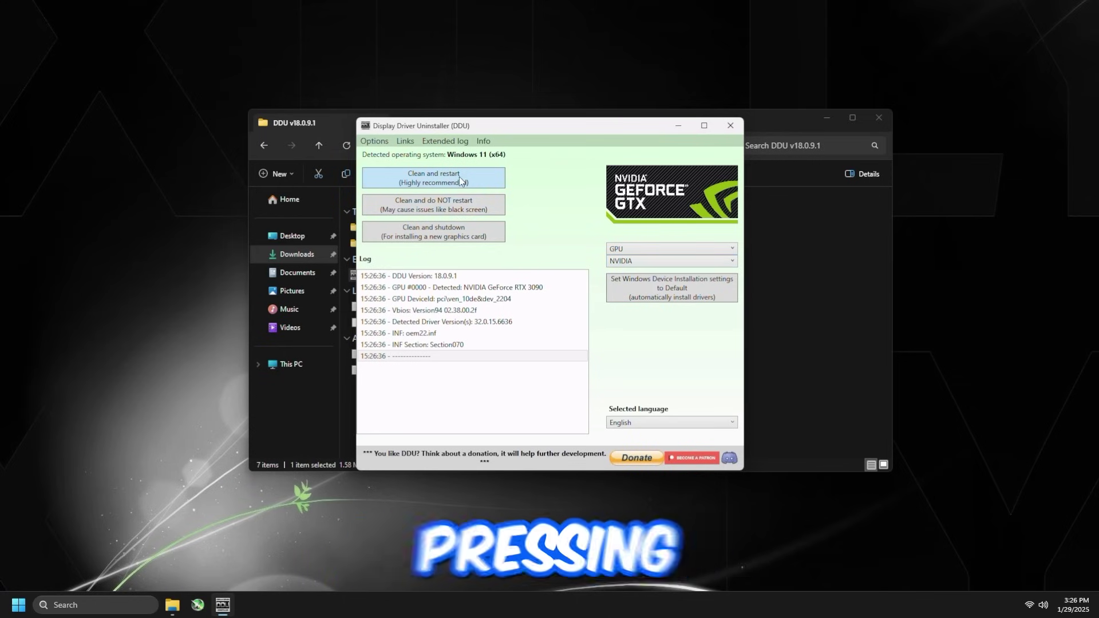
click(498, 181)
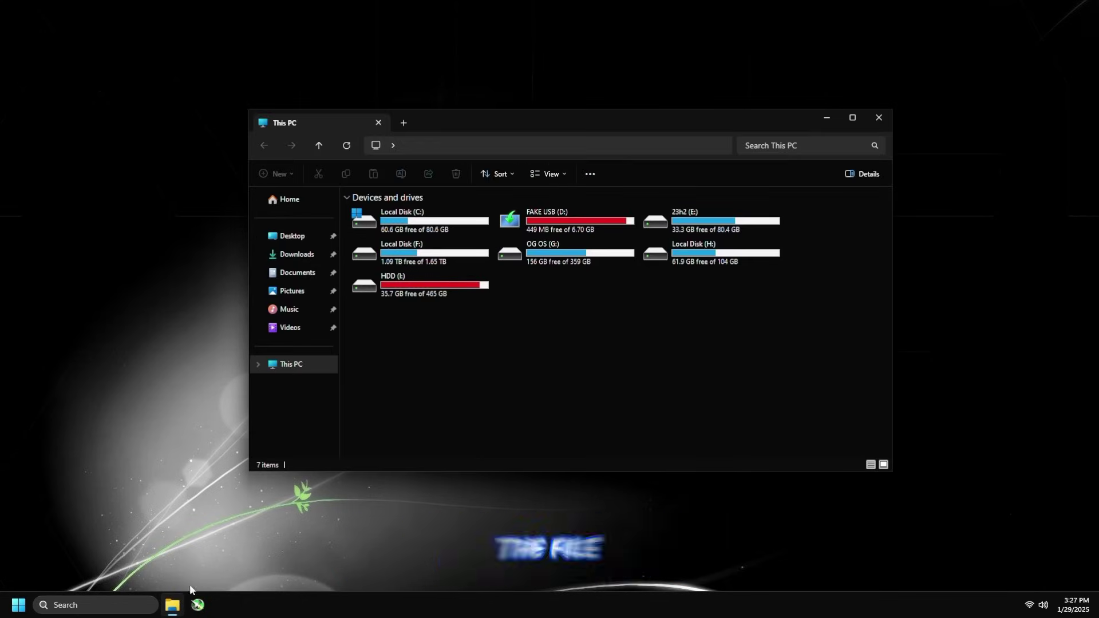
Go to Downloads > '3. Install DEBLOATED GPU drivers' and select NVCleanstall
click(324, 255)
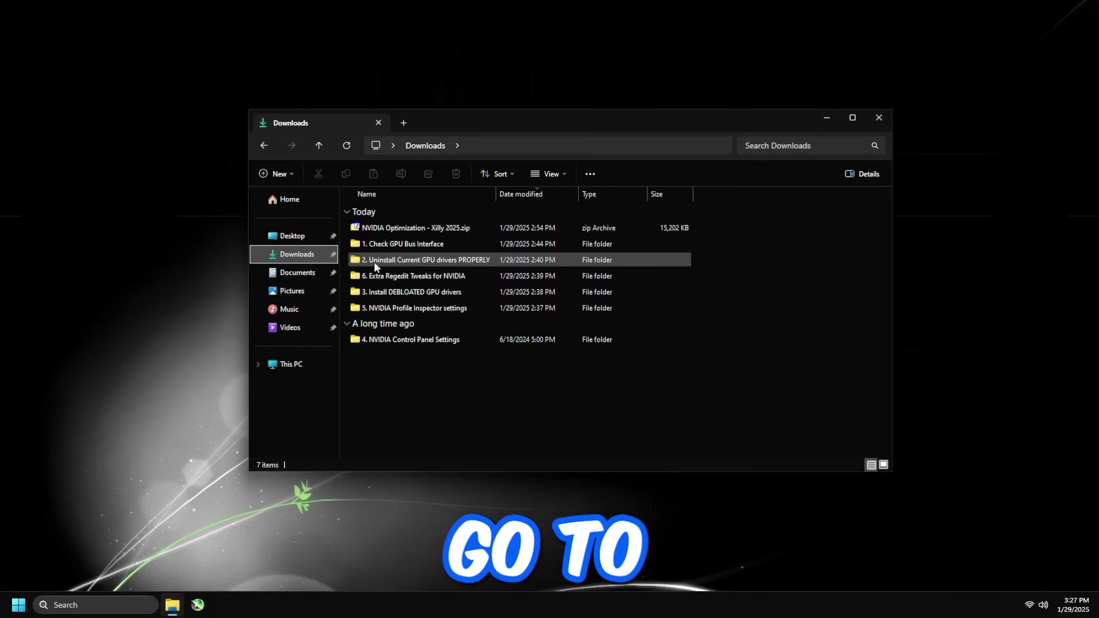
double_click(385, 294)
click(411, 228)
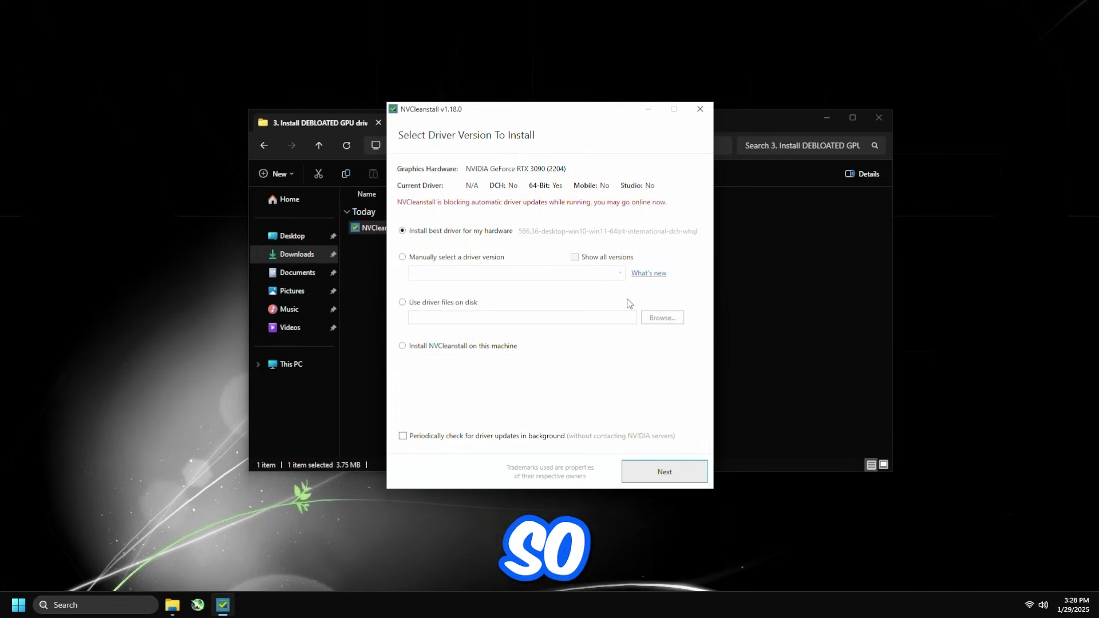
Accept the recommended driver and selected components to reach Installation Tweaks
click(632, 481)
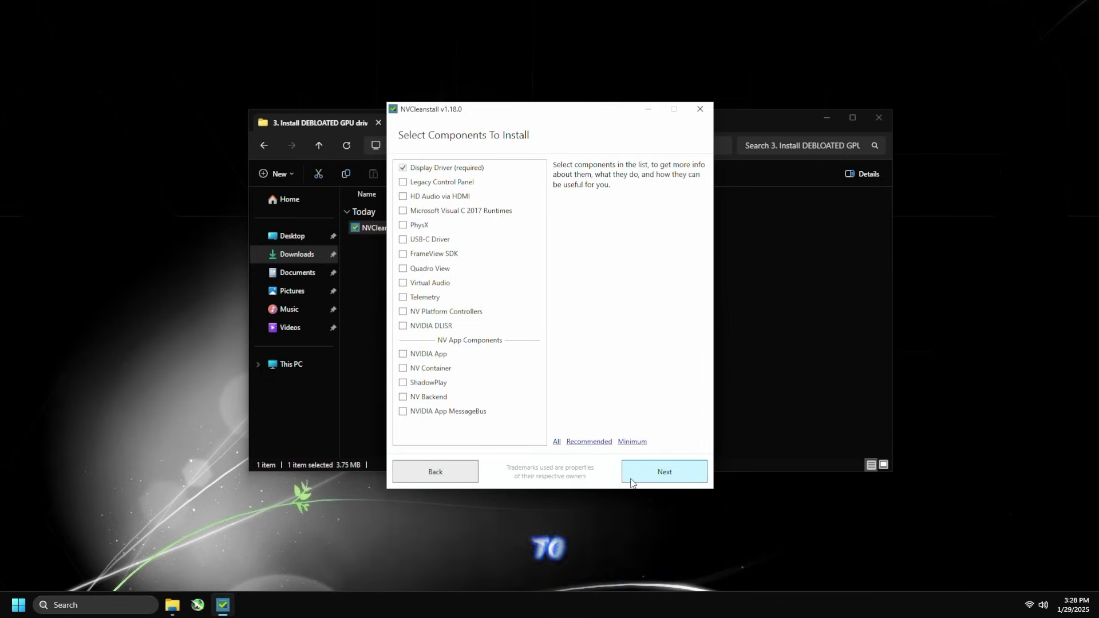
click(633, 481)
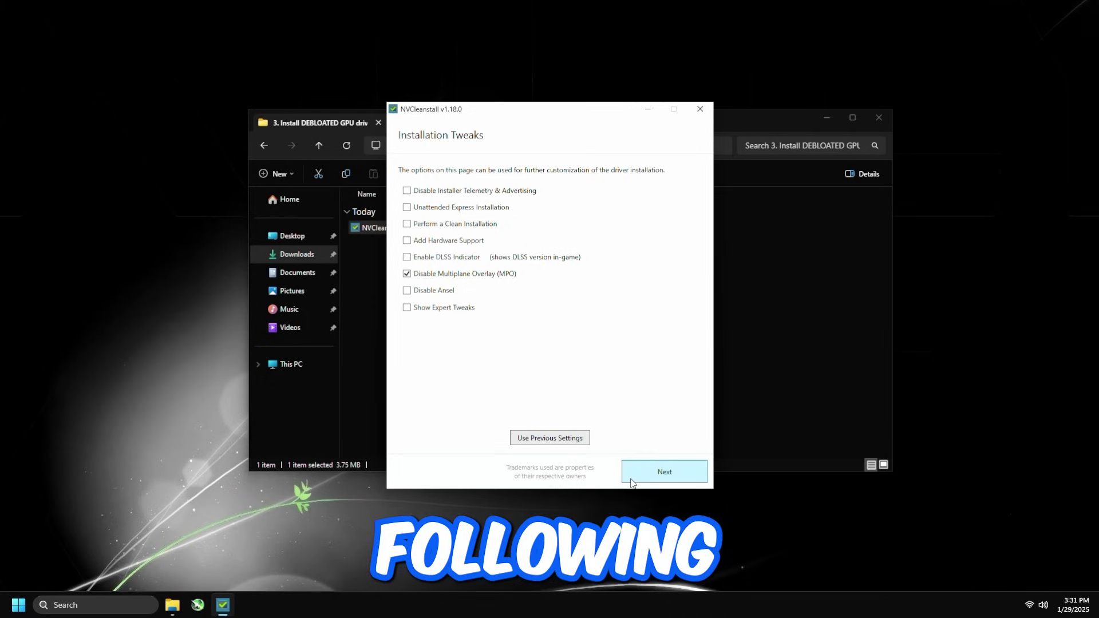
Enable telemetry/ads disabling, unattended install, clean install and Disable Ansel, and show expert tweaks
click(424, 194)
click(425, 227)
click(439, 210)
click(431, 294)
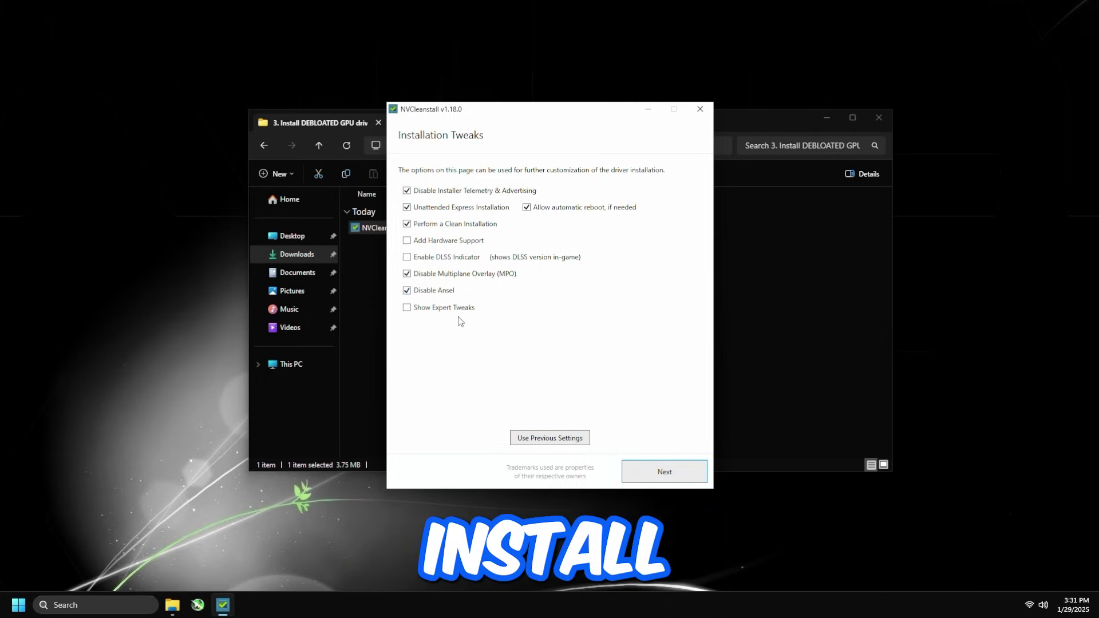
click(442, 311)
Enable expert tweaks for driver telemetry, HD Audio timer, MSI, HDCP and Easy-Anti-Cheat signing, then install
scroll(448, 315, down, 1)
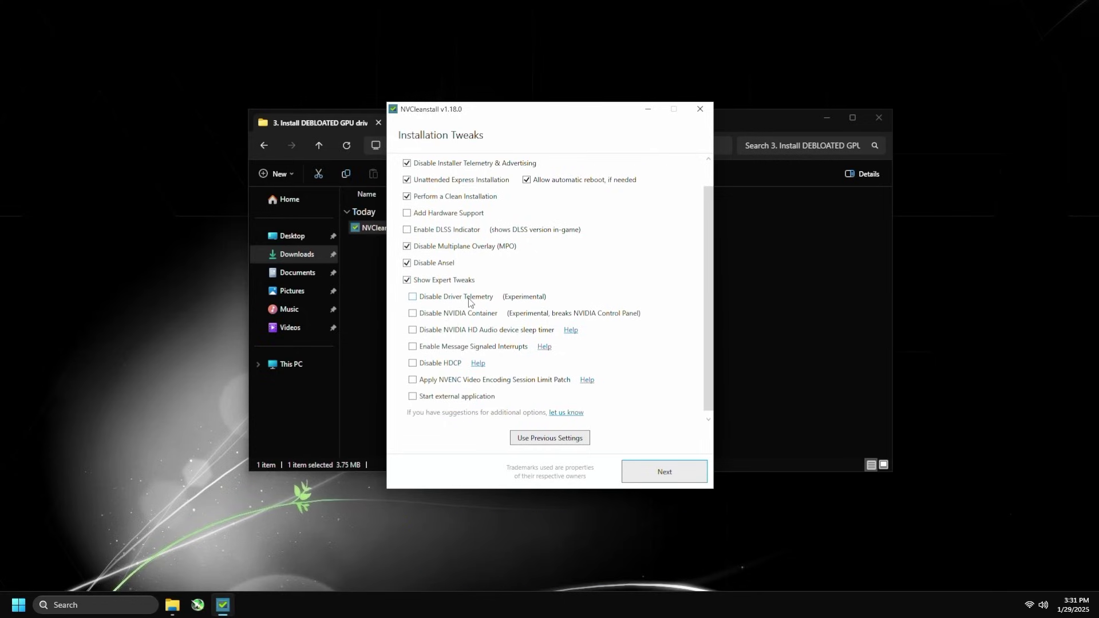
click(471, 303)
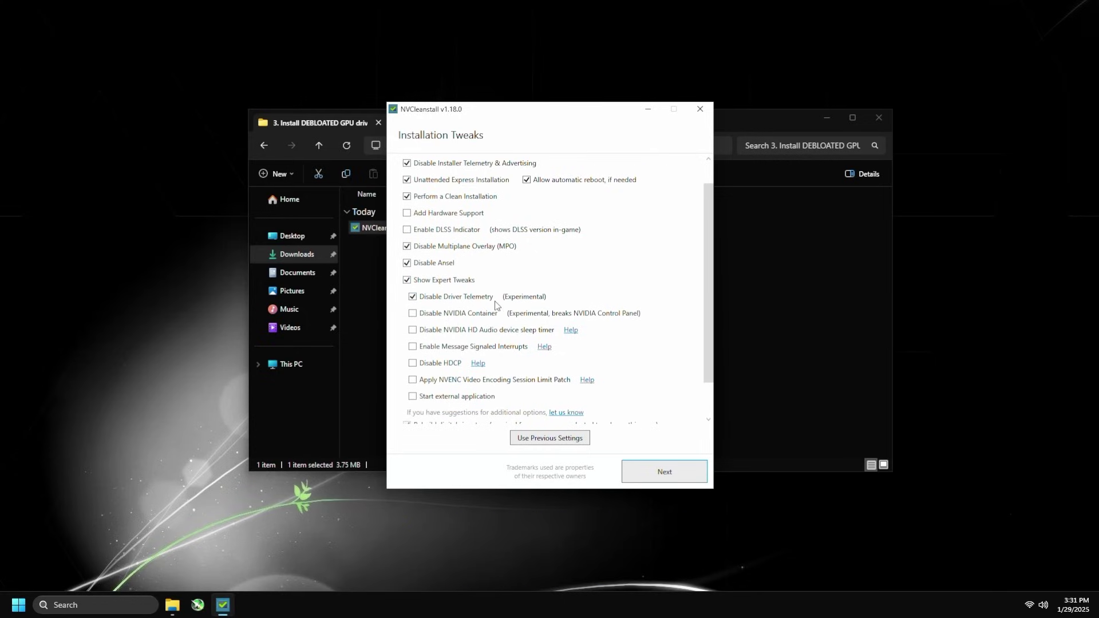
click(452, 332)
scroll(527, 329, down, 1)
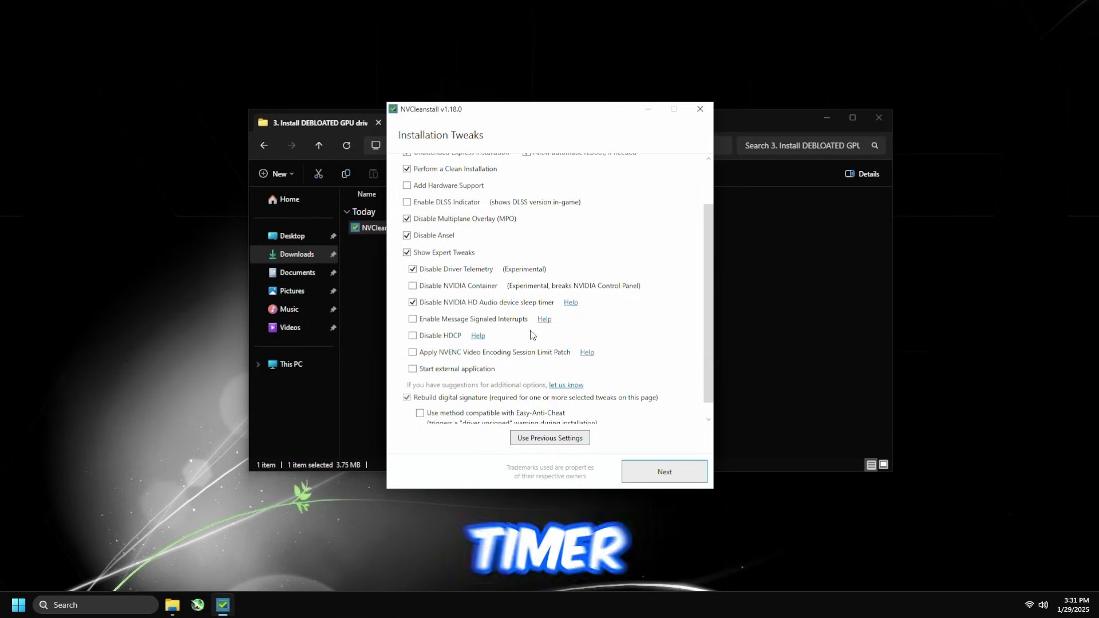
click(446, 322)
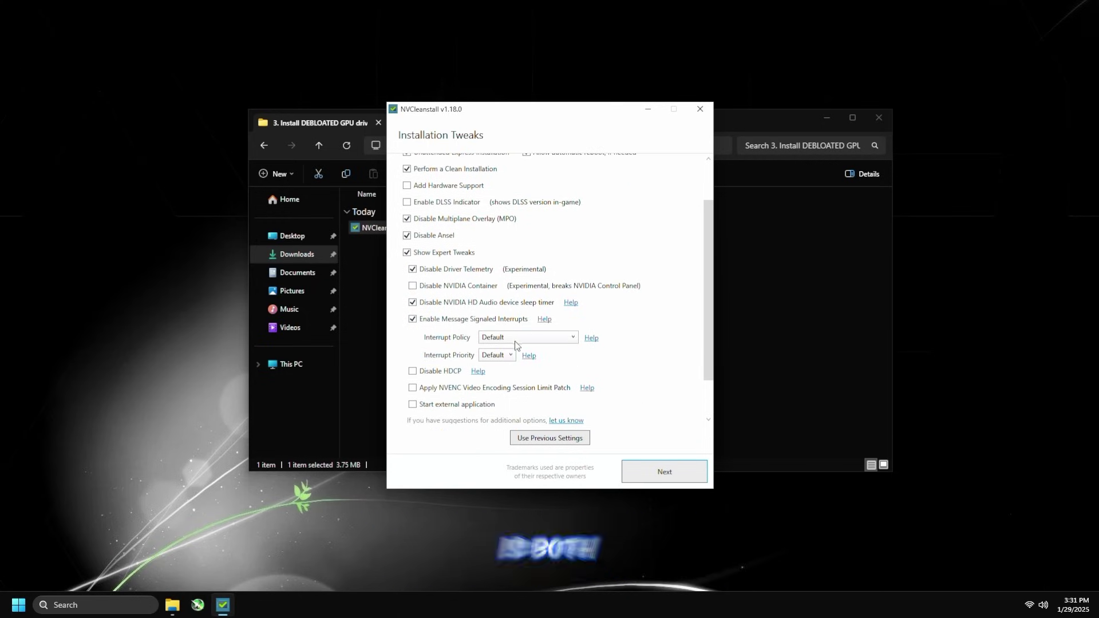
scroll(434, 351, down, 2)
click(426, 322)
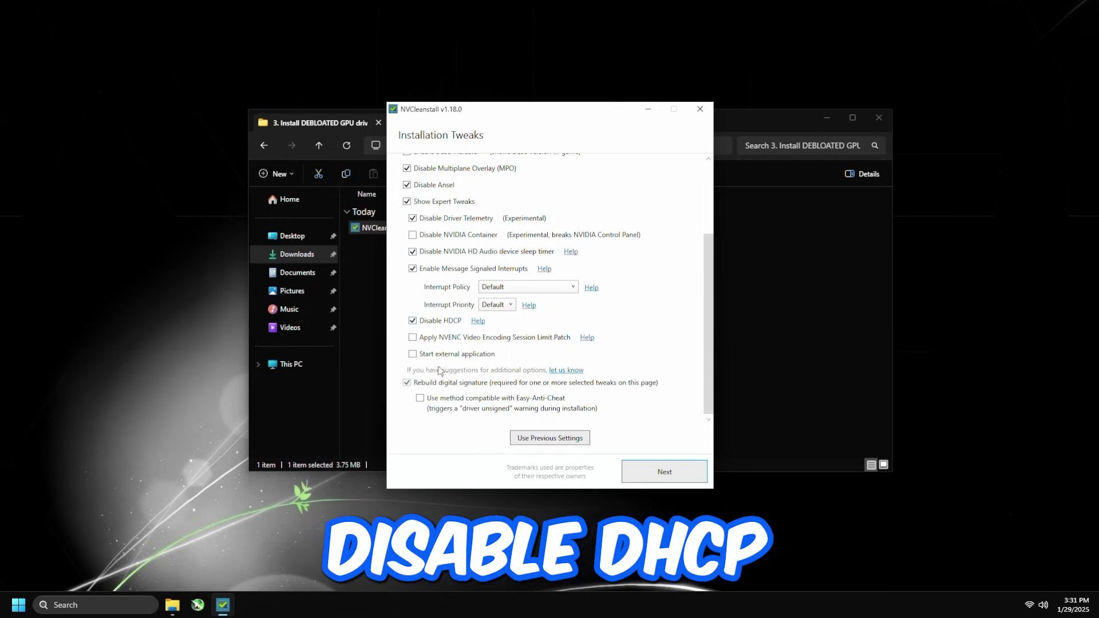
click(437, 407)
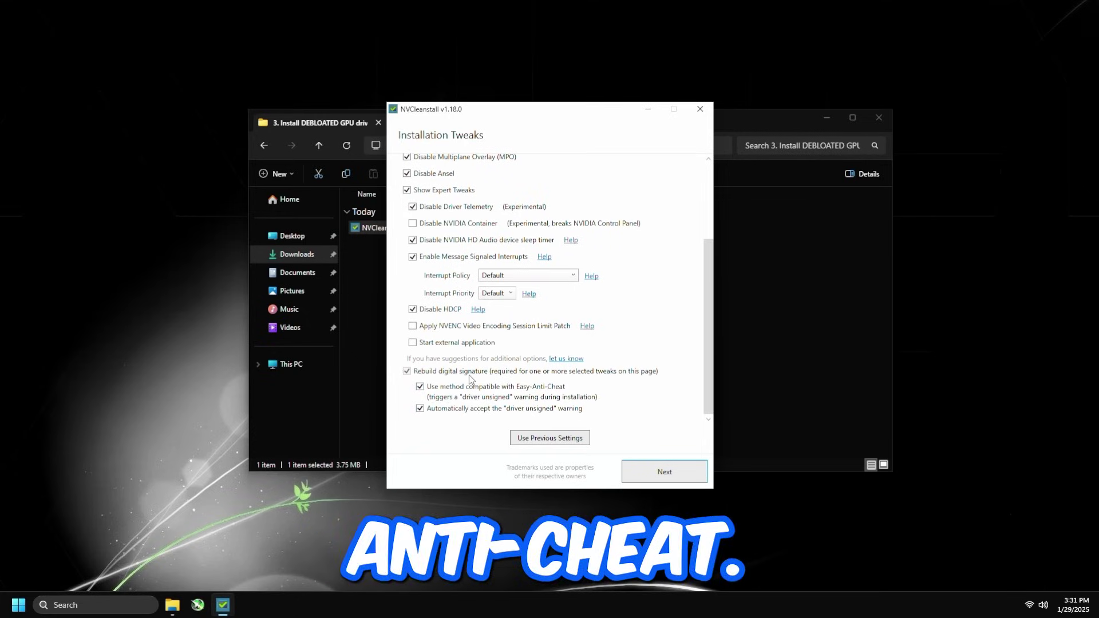
click(663, 473)
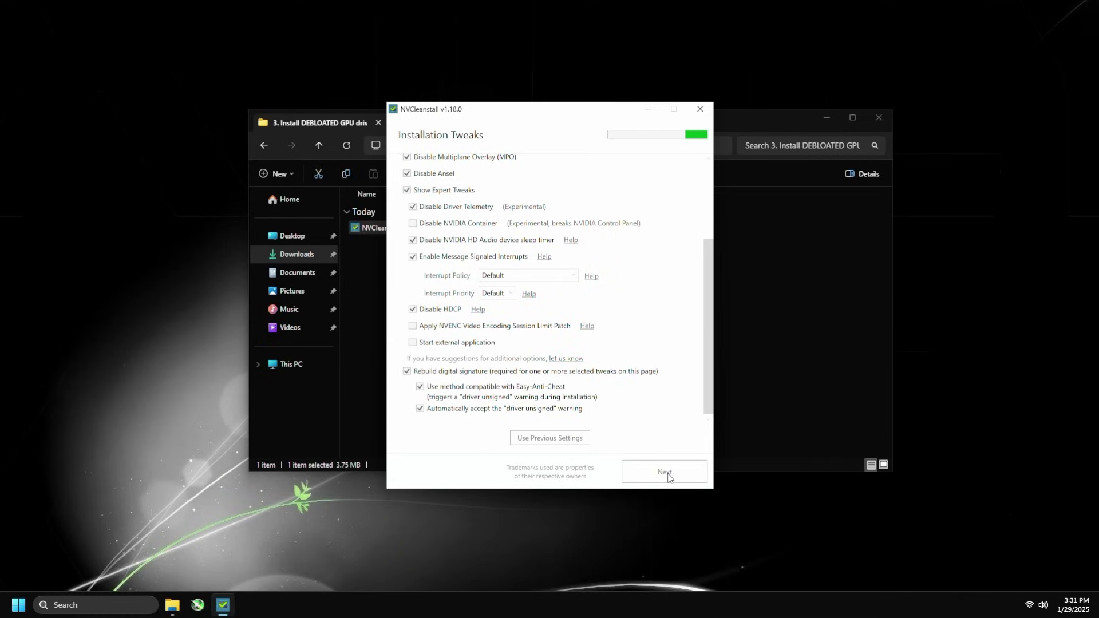
click(433, 223)
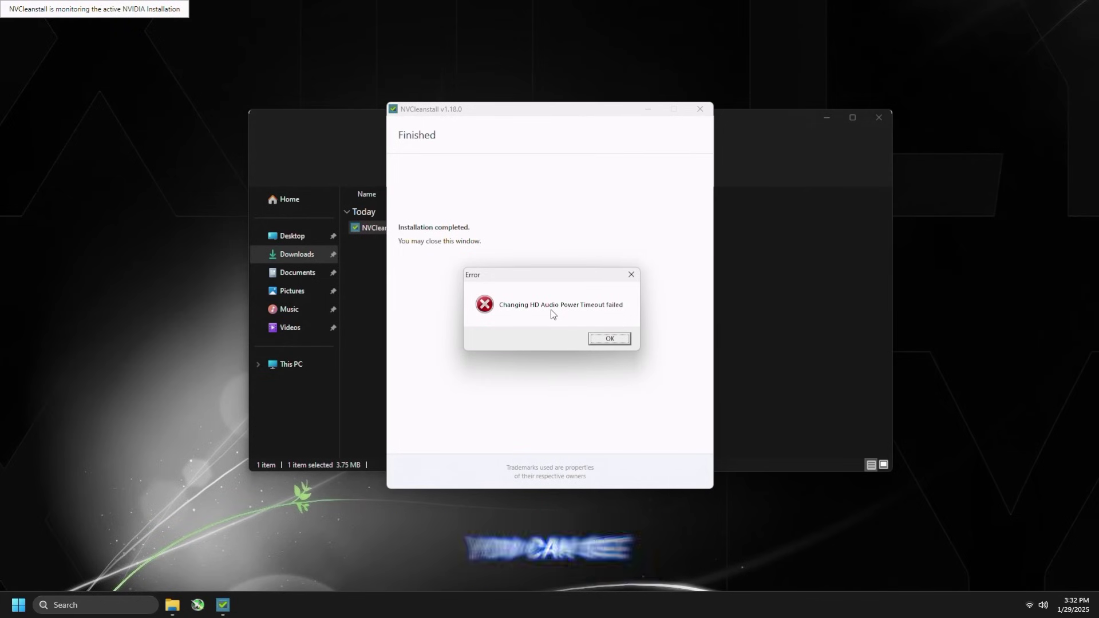
Dismiss the HD Audio timeout error and close NVCleanstall
click(610, 339)
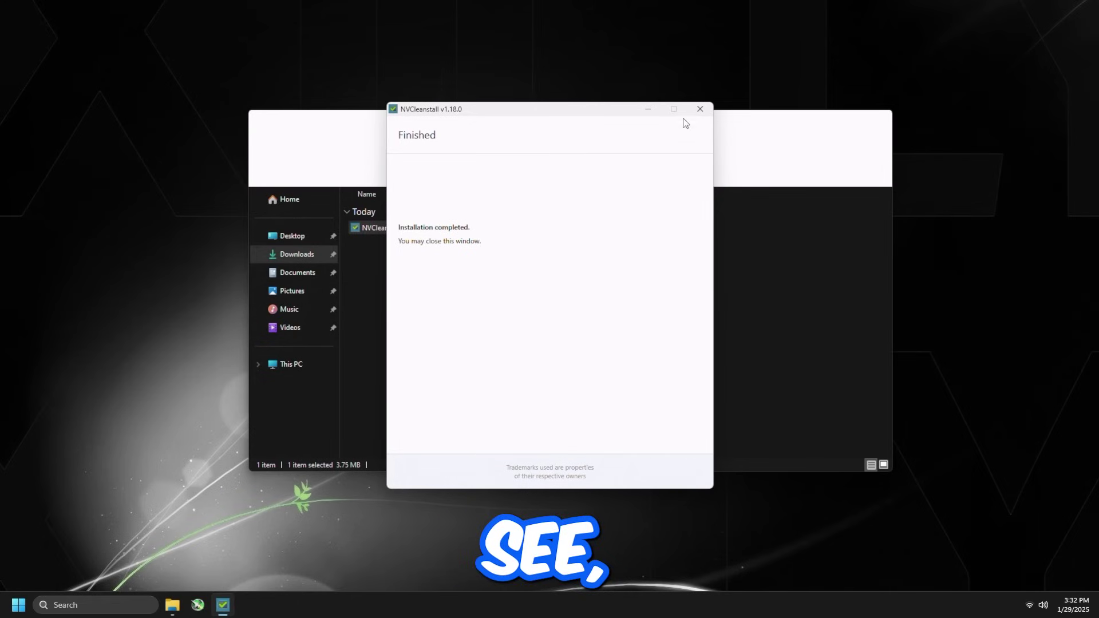
click(698, 109)
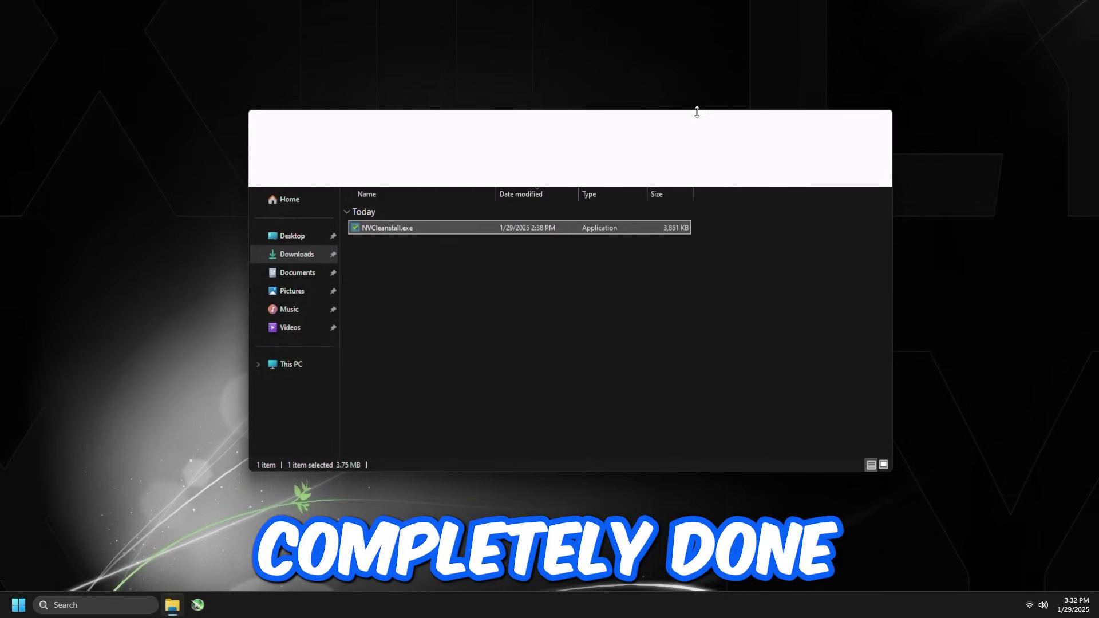
Check the display's available refresh rates (144 Hz) in Windows Advanced display settings
right_click(436, 33)
click(493, 129)
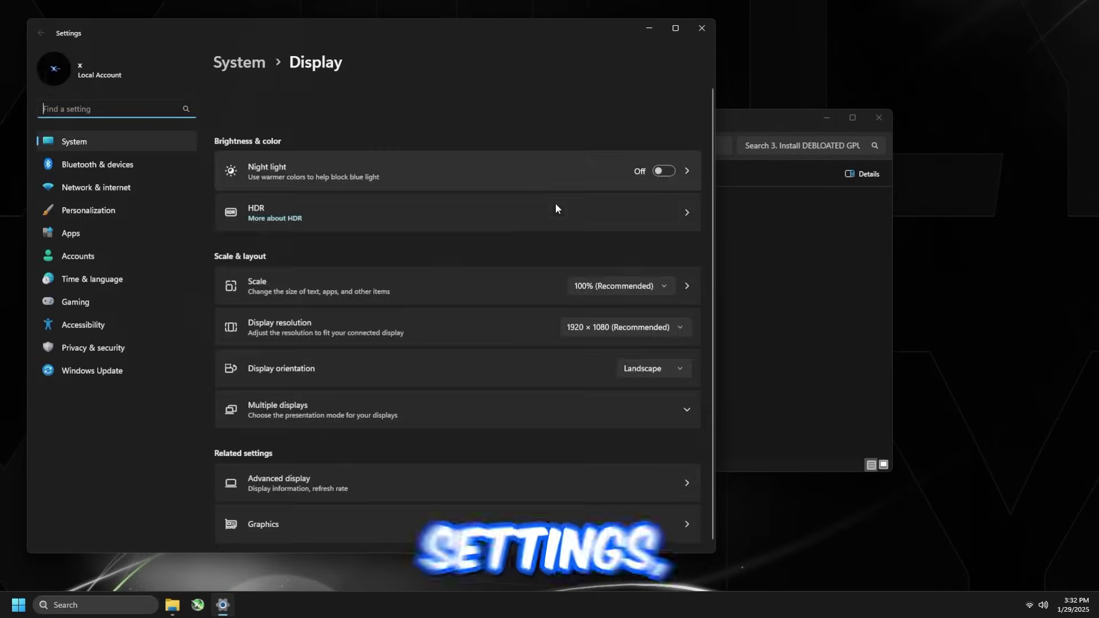
scroll(380, 338, down, 3)
click(380, 338)
click(660, 314)
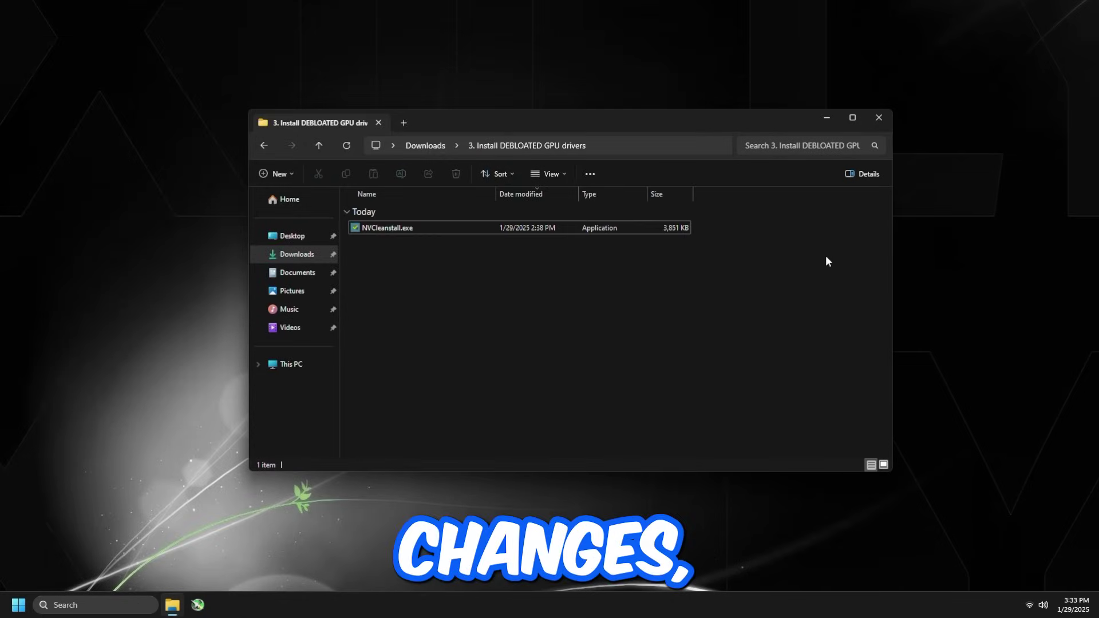
Browse to the '4. NVIDIA Control Panel Settings' folder, then close File Explorer and bring up the desktop menu
click(425, 145)
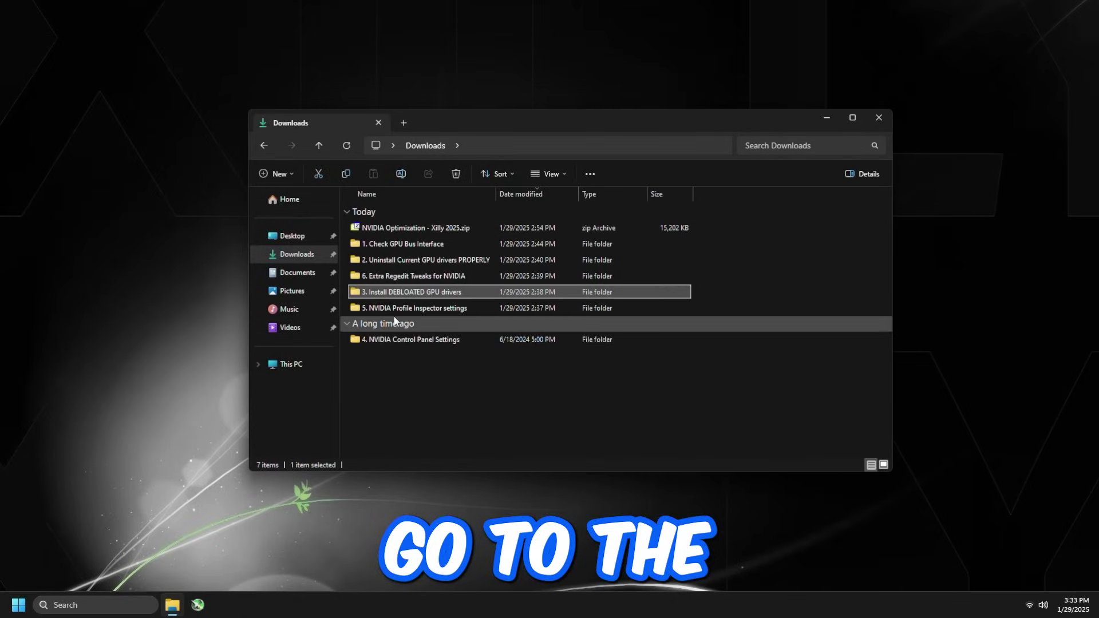
double_click(392, 340)
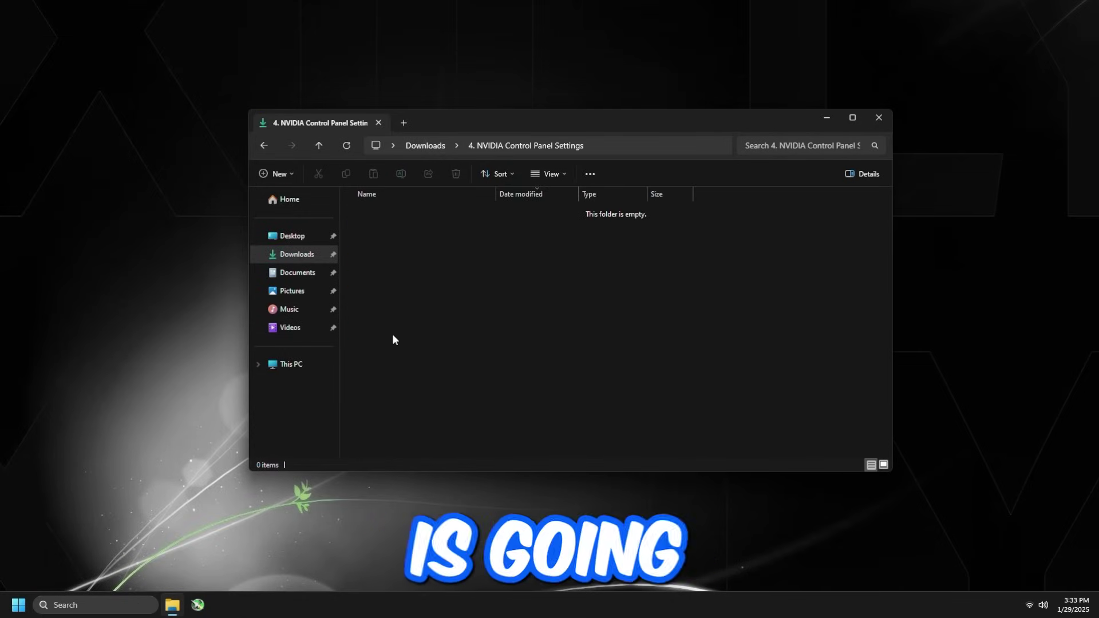
click(885, 118)
right_click(509, 163)
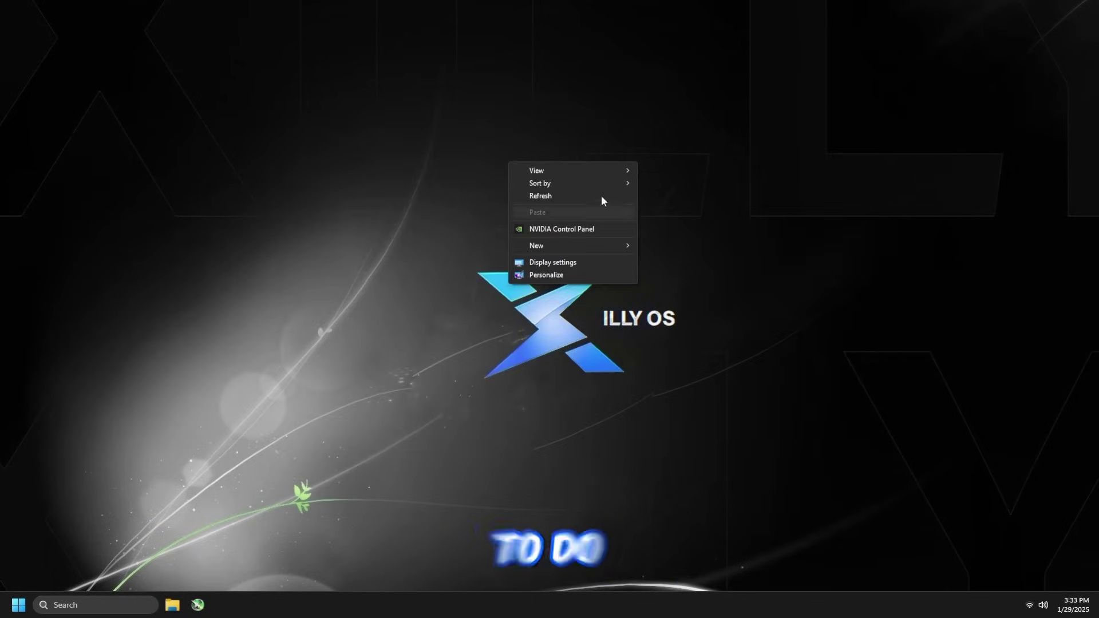
Launch NVIDIA Control Panel and set image settings to a custom preference fully toward Performance
click(529, 227)
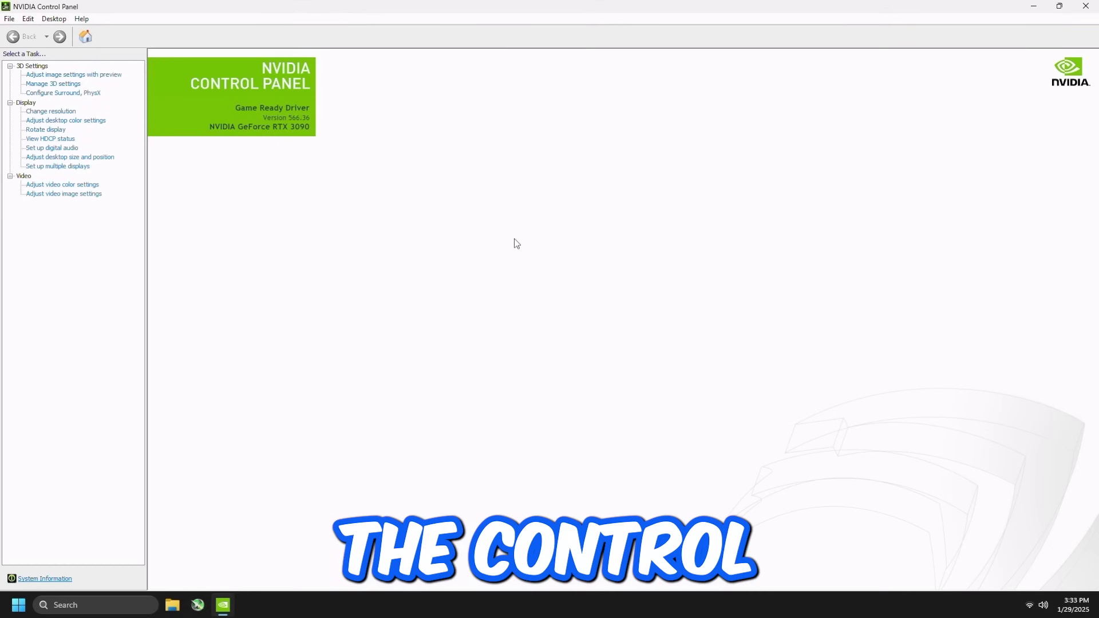
click(103, 75)
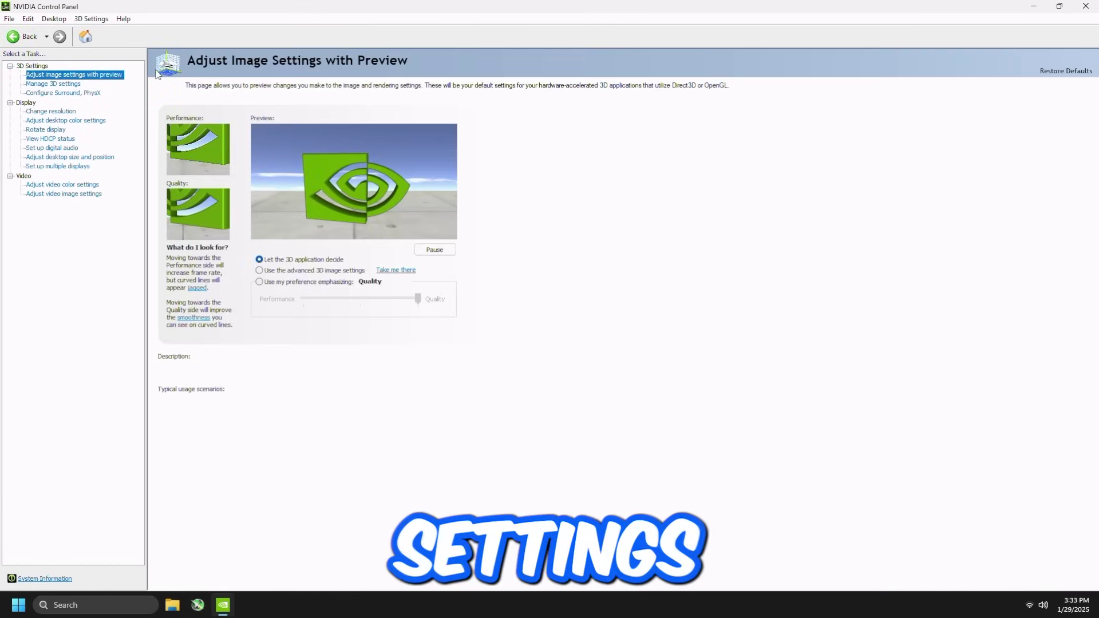
click(260, 281)
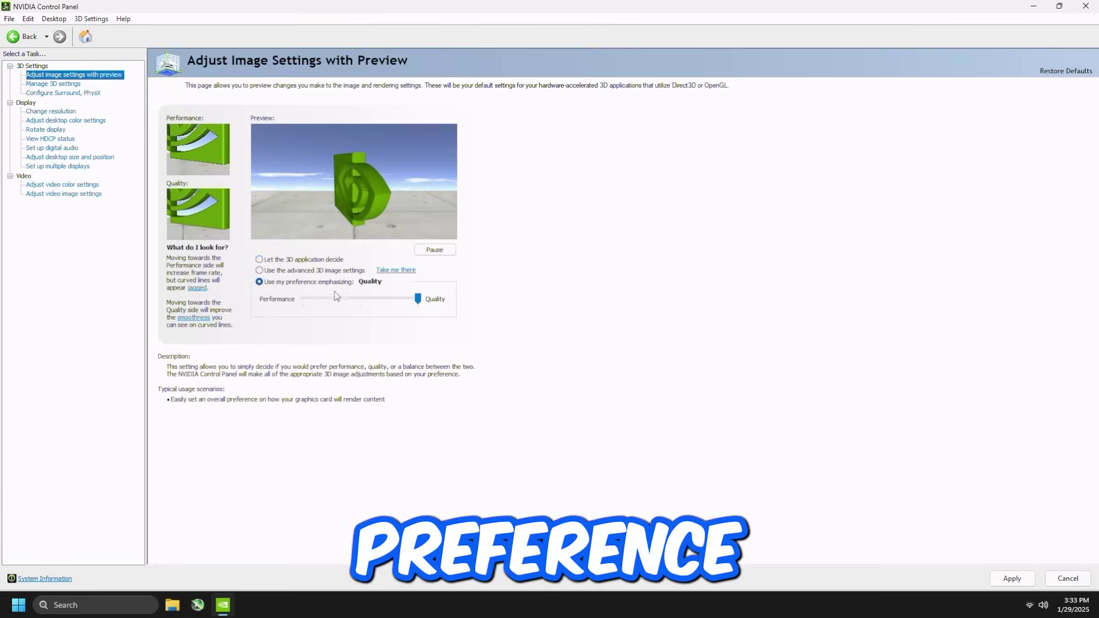
drag(418, 299, 304, 299)
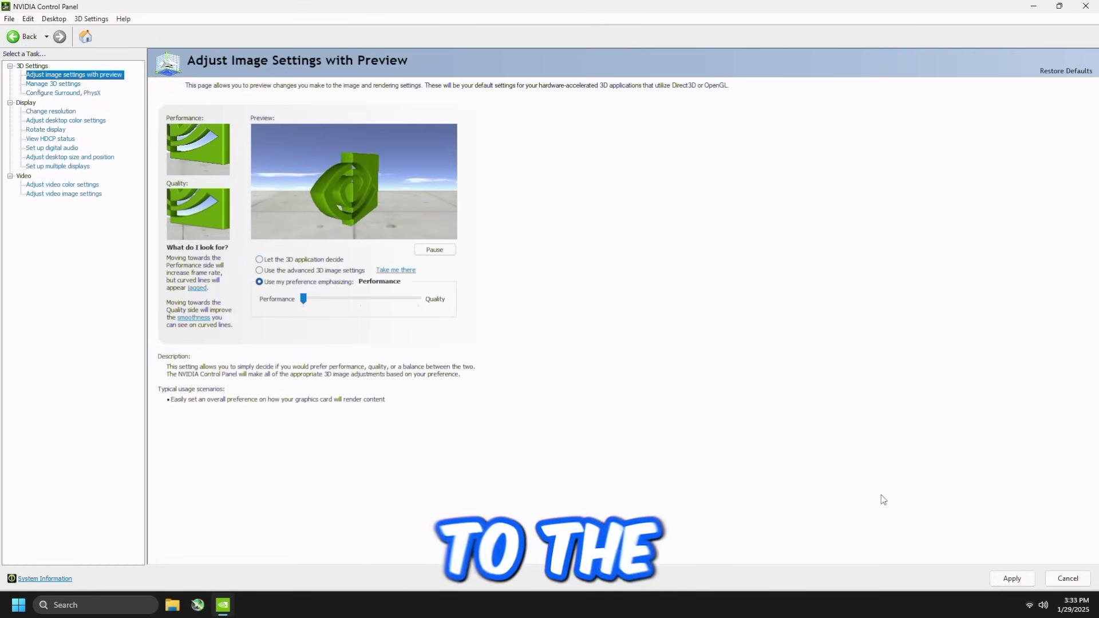
In Manage 3D settings, turn antialiasing gamma correction Off and select Low Latency Mode
click(73, 84)
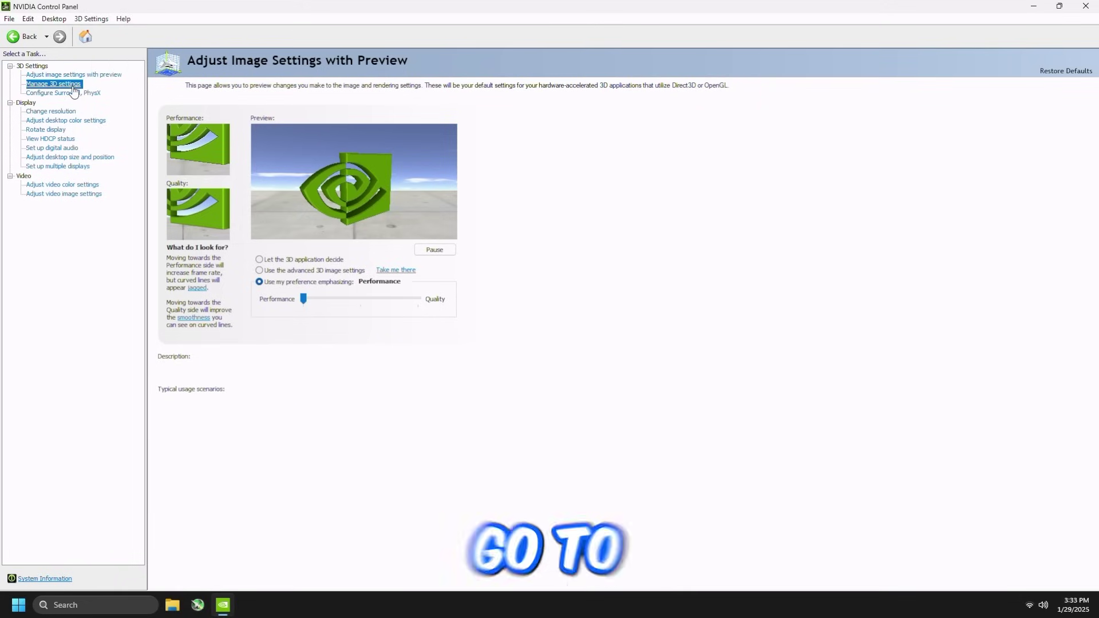
click(220, 227)
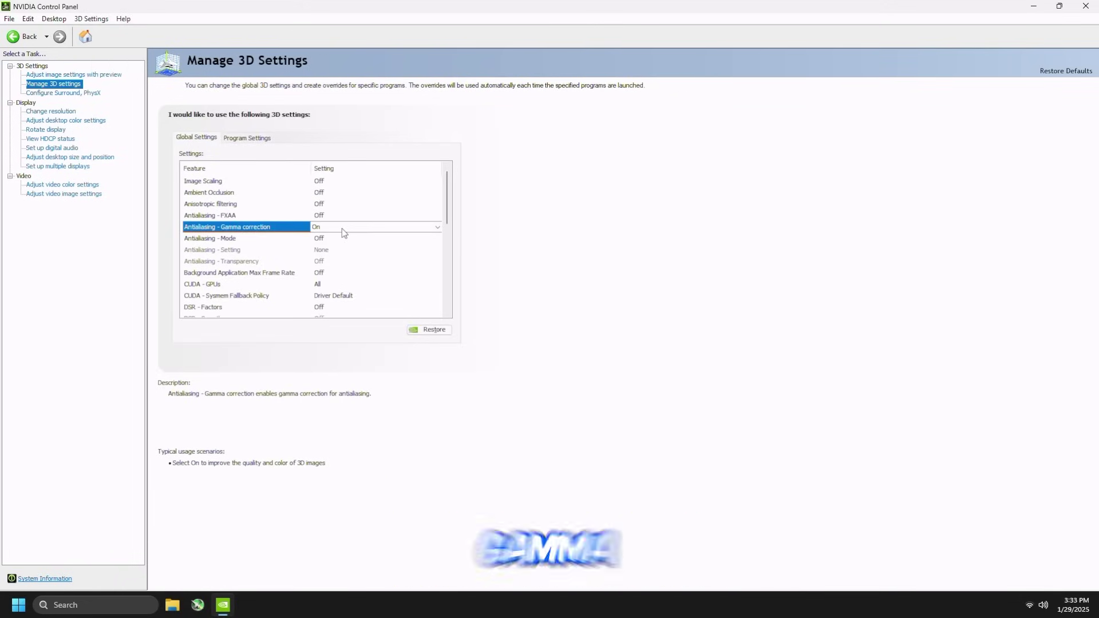
click(342, 227)
click(338, 239)
scroll(446, 193, down, 3)
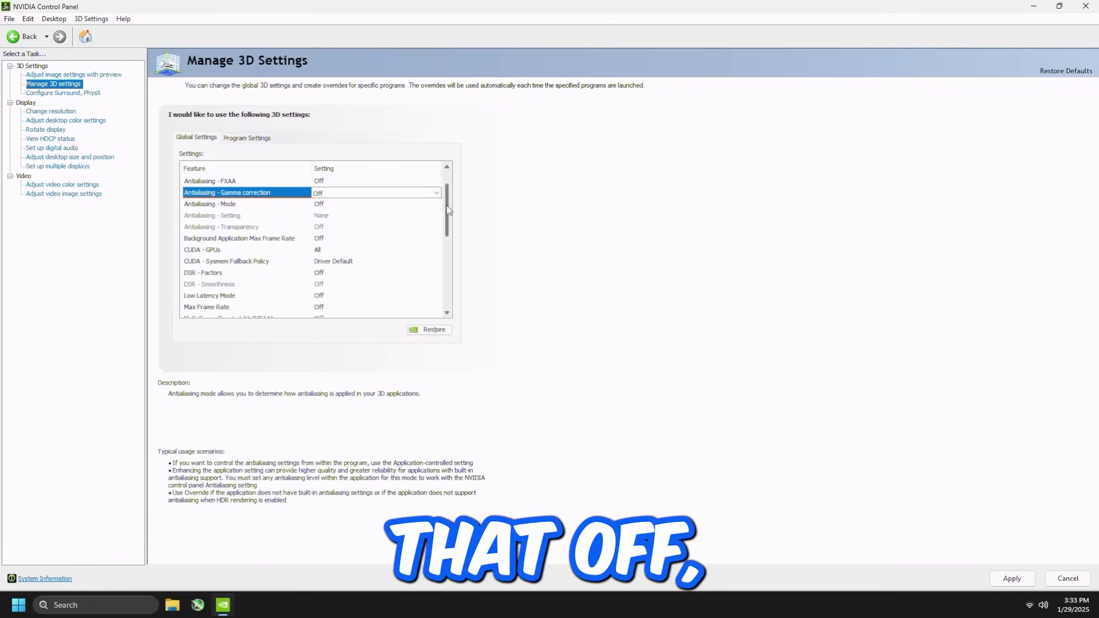
click(232, 228)
click(231, 216)
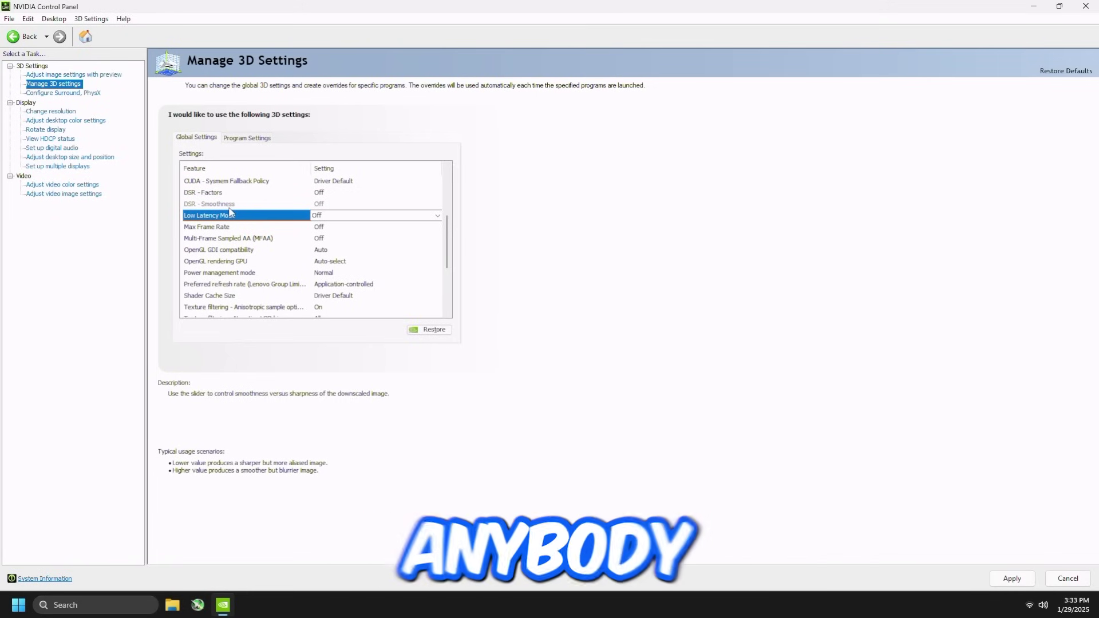
Set Low Latency Mode to On and the OpenGL rendering GPU to the GeForce RTX 3090
click(321, 216)
click(328, 235)
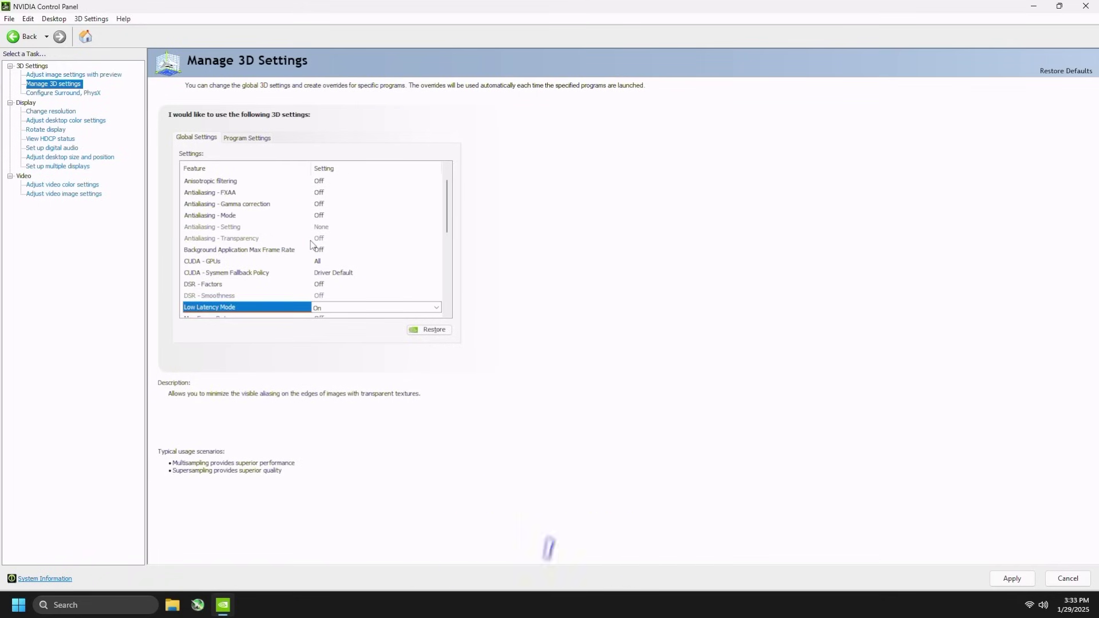
scroll(286, 246, down, 2)
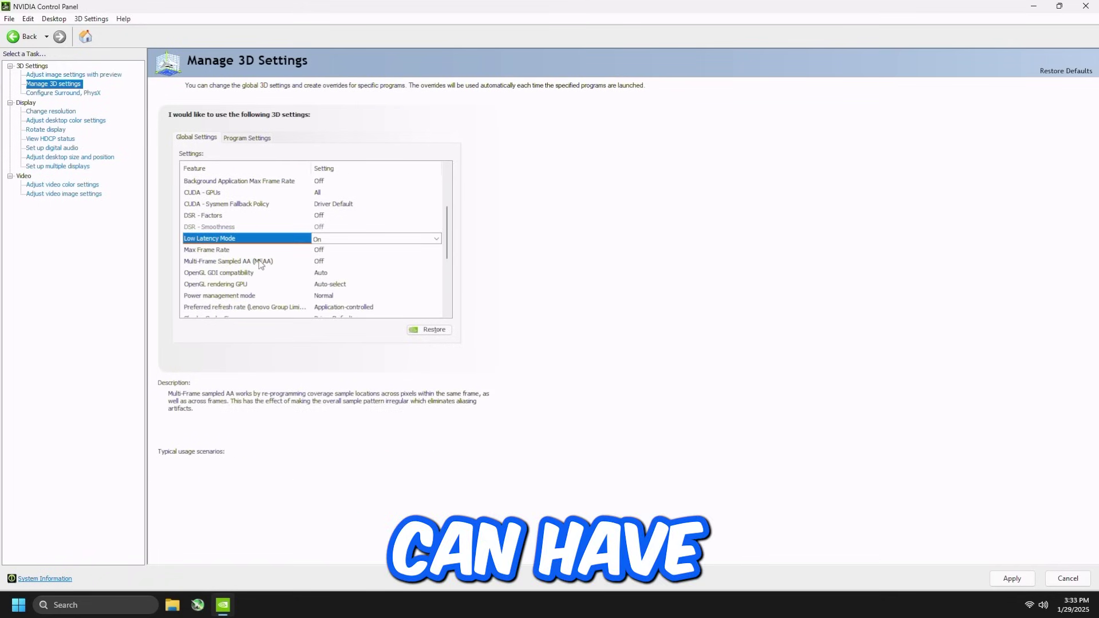
scroll(252, 258, down, 1)
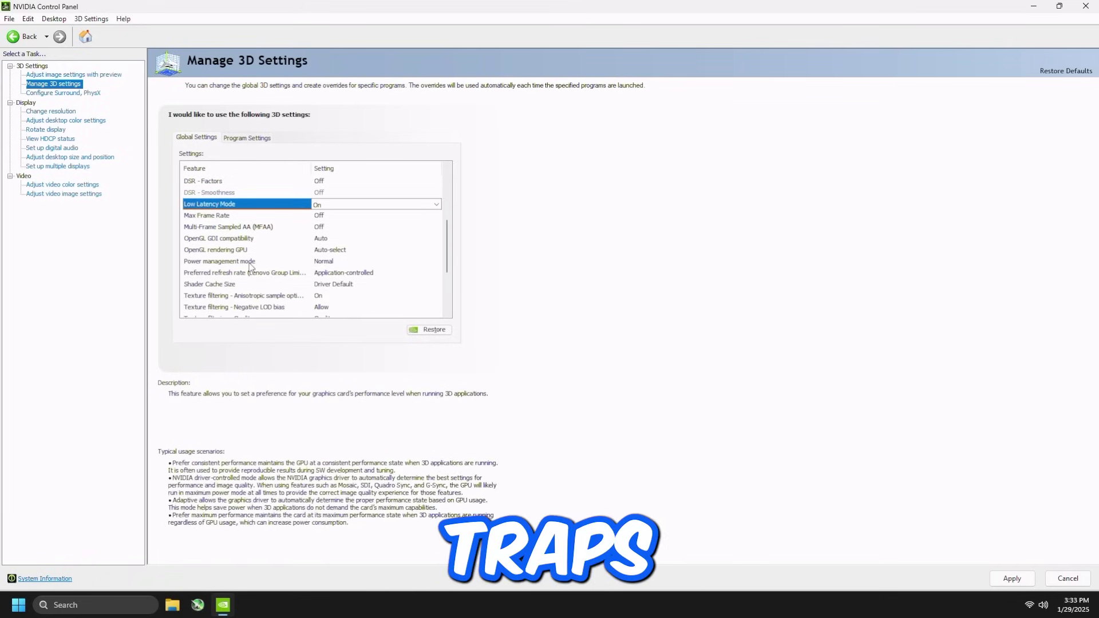
click(231, 251)
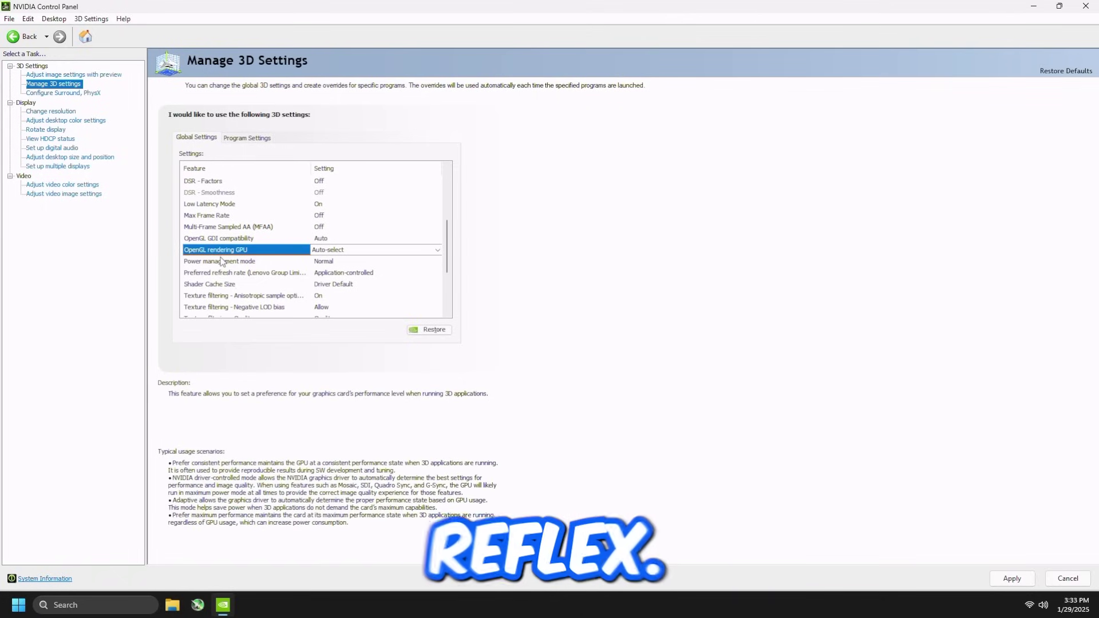
click(352, 252)
click(342, 270)
scroll(275, 264, up, 1)
scroll(229, 260, down, 1)
Set power management to Prefer maximum performance and preferred refresh rate to Highest available
click(219, 250)
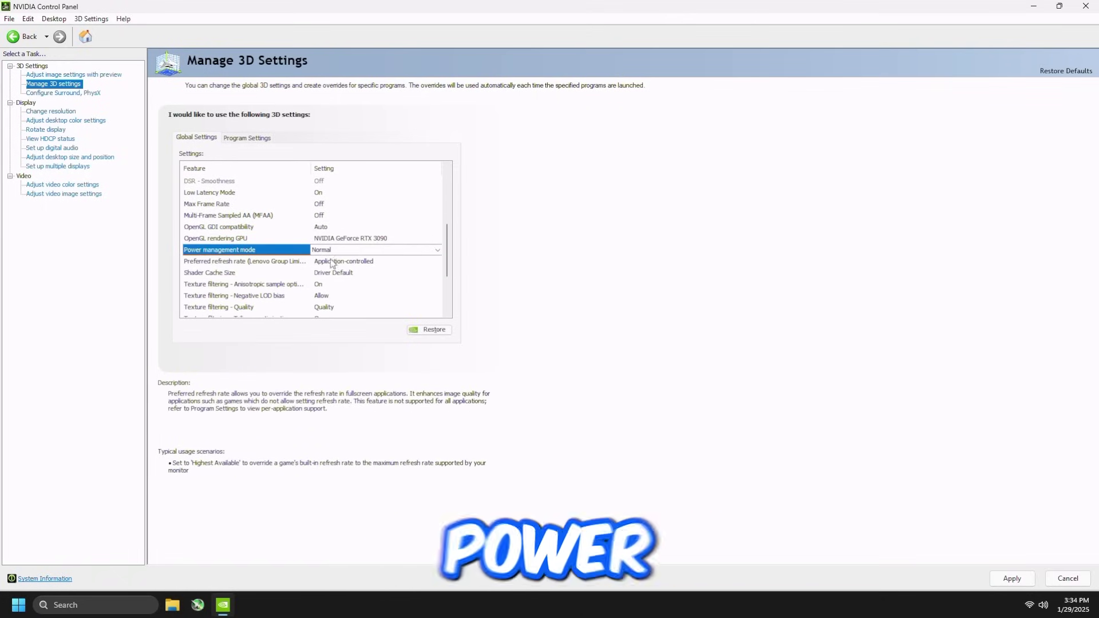
click(344, 251)
click(342, 267)
scroll(197, 245, up, 2)
scroll(197, 245, down, 2)
click(266, 251)
click(327, 252)
click(330, 262)
scroll(286, 266, up, 1)
scroll(282, 267, down, 1)
Set texture filtering quality to High performance and select Threaded optimization
scroll(282, 266, down, 1)
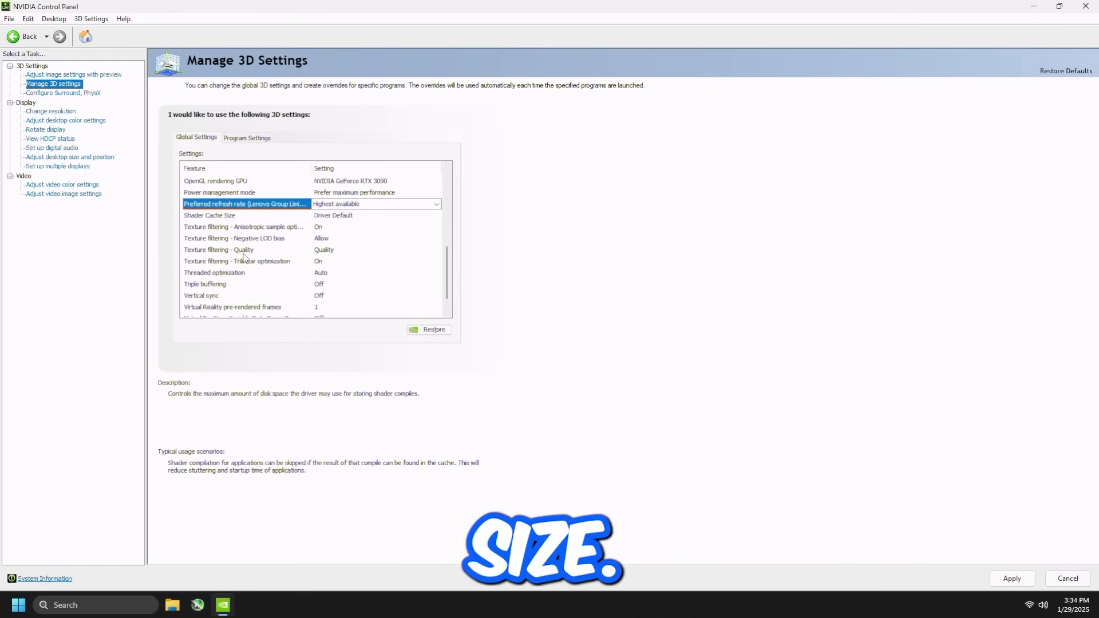
click(293, 253)
click(328, 256)
click(338, 296)
scroll(274, 281, down, 1)
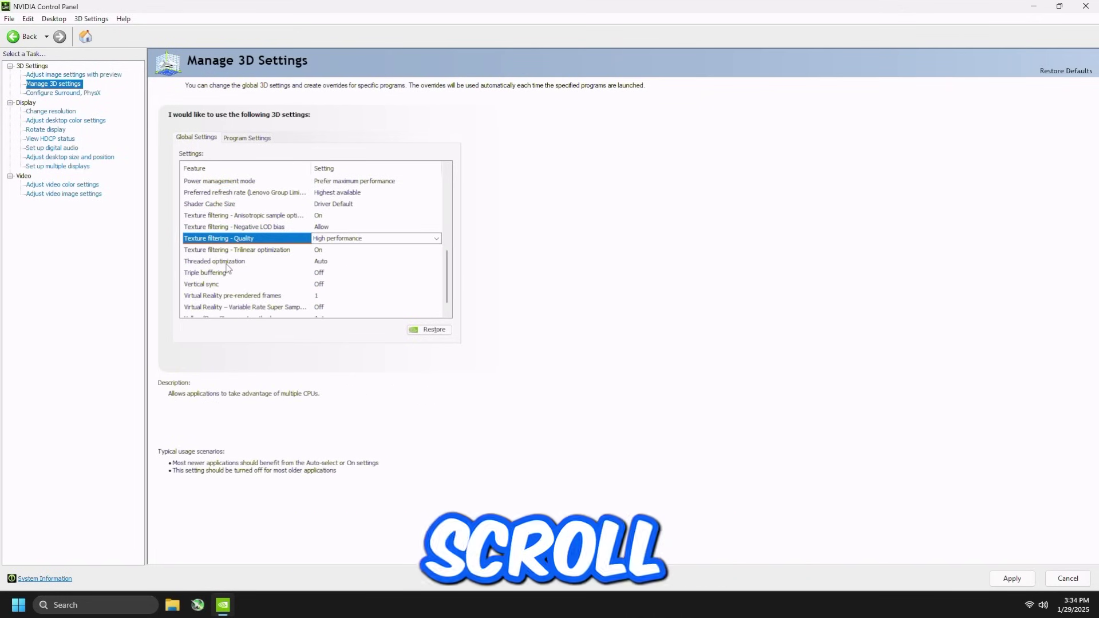
click(255, 262)
scroll(249, 267, down, 1)
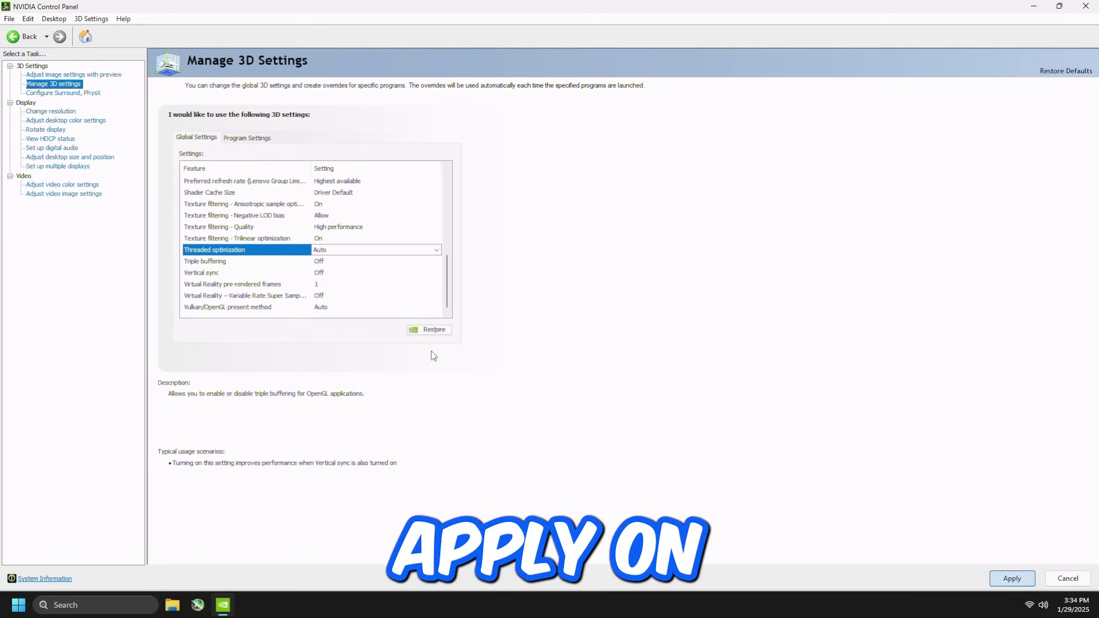
scroll(431, 351, up, 7)
scroll(431, 353, down, 5)
Assign the PhysX processor to the GeForce RTX 3090 and apply
click(63, 92)
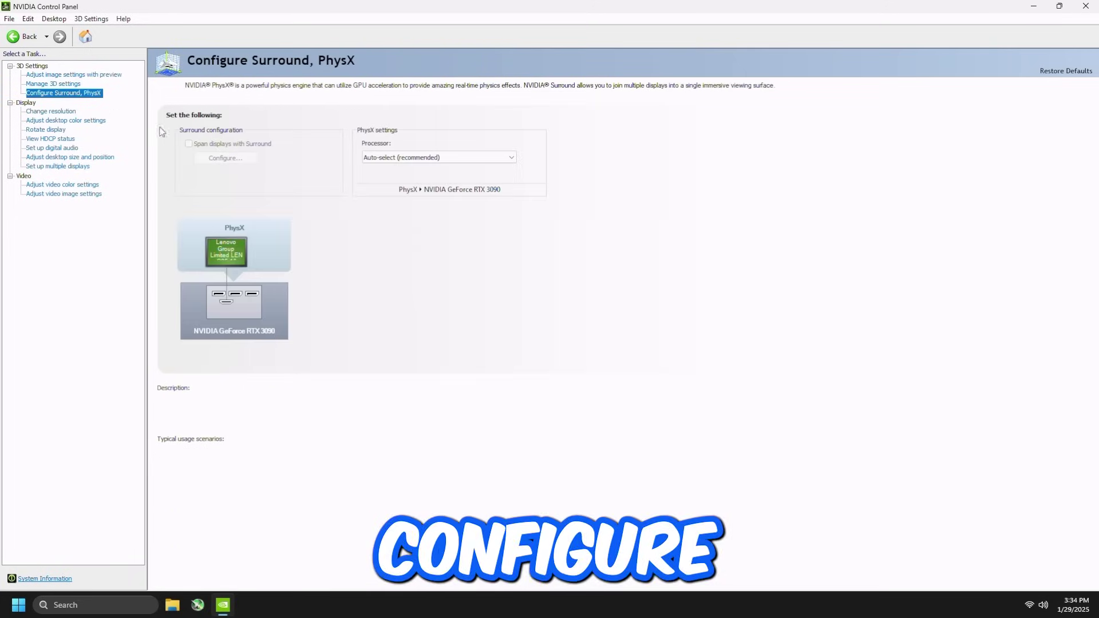
click(397, 158)
click(400, 182)
click(1011, 579)
Use NVIDIA color settings for the display and set desktop scaling to No scaling, keeping the change
click(51, 111)
click(205, 439)
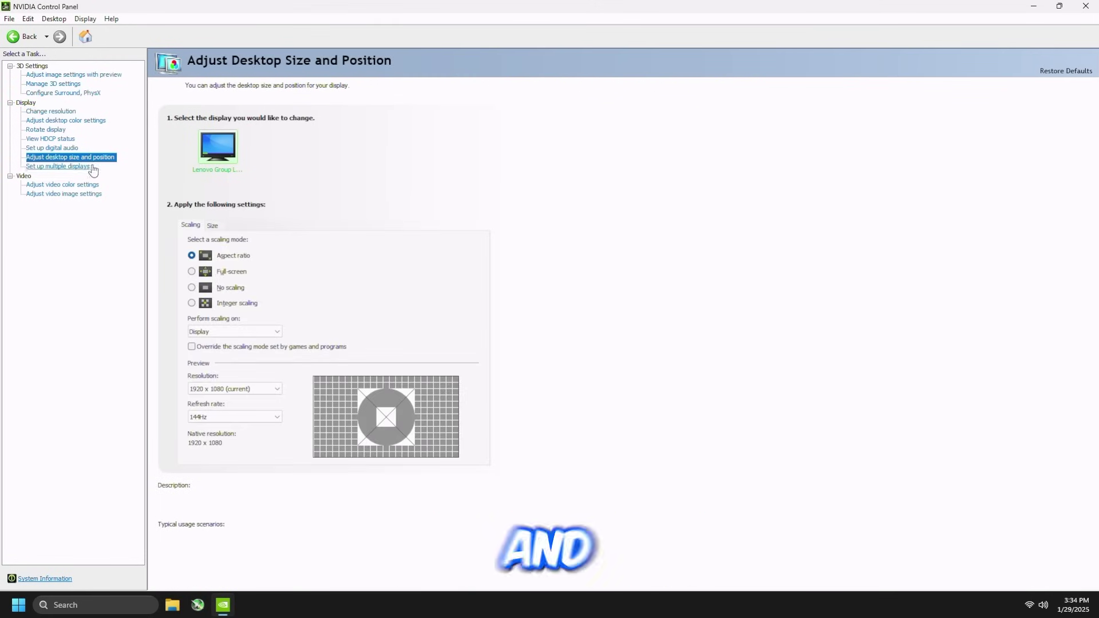
click(217, 289)
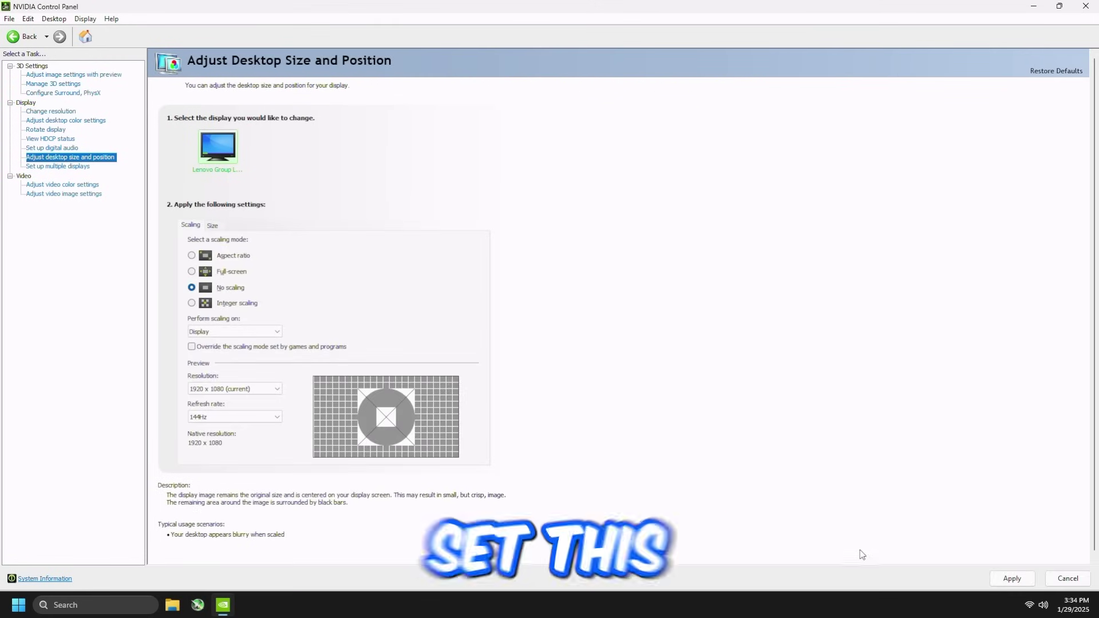
click(1012, 578)
click(589, 320)
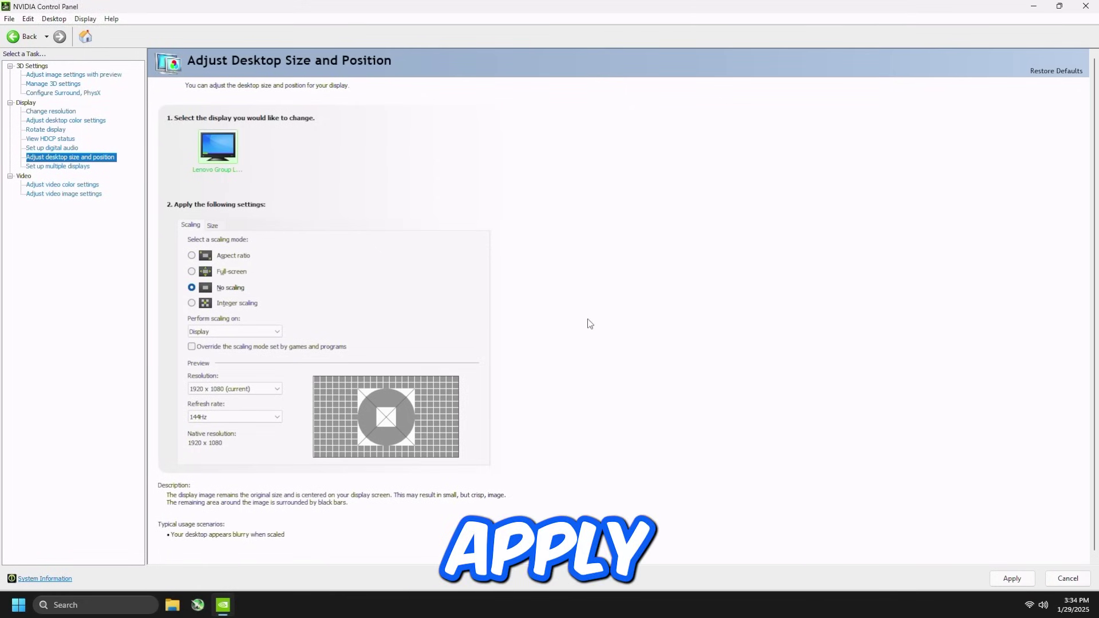
click(63, 121)
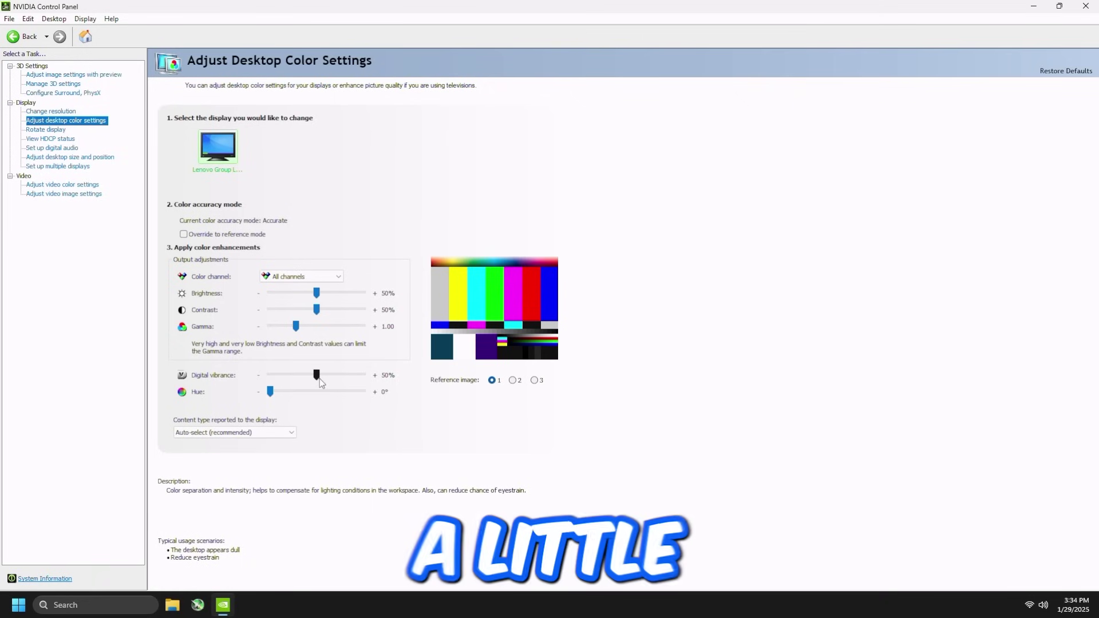
Raise digital vibrance to 75%, apply, and keep the new setting
drag(320, 379, 342, 379)
click(1012, 578)
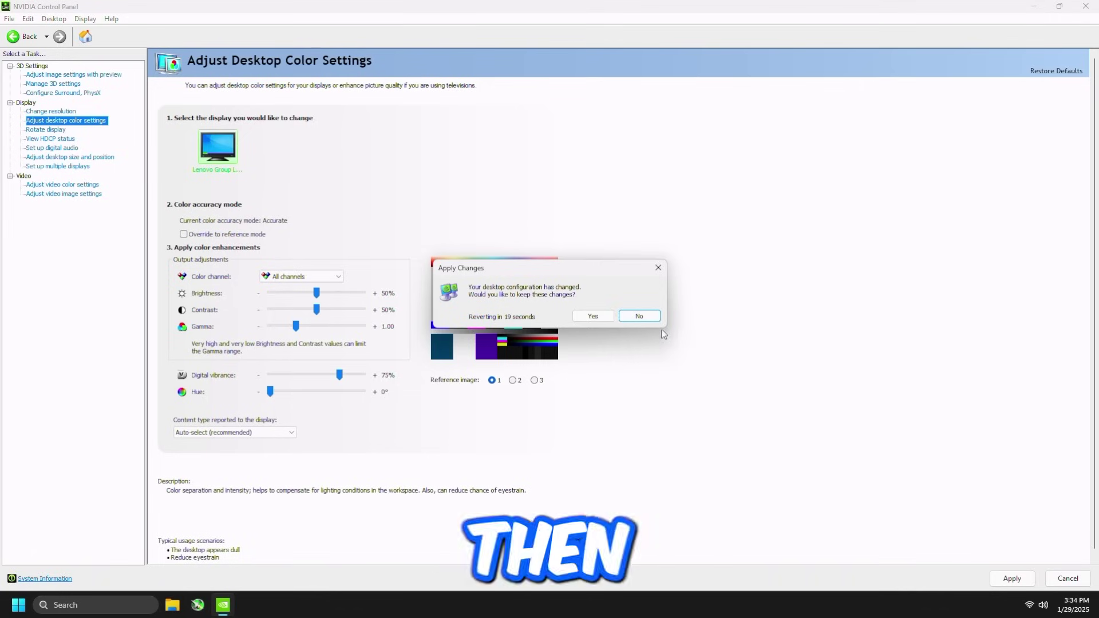
click(596, 317)
Enable developer settings and allow all users to access GPU performance counters
click(61, 20)
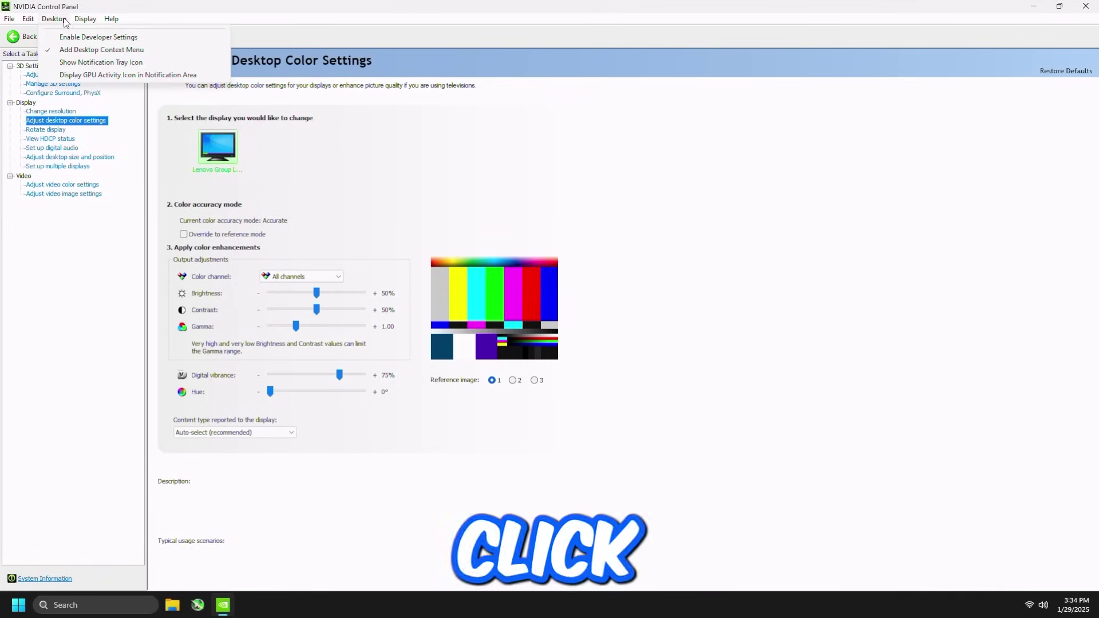
click(66, 37)
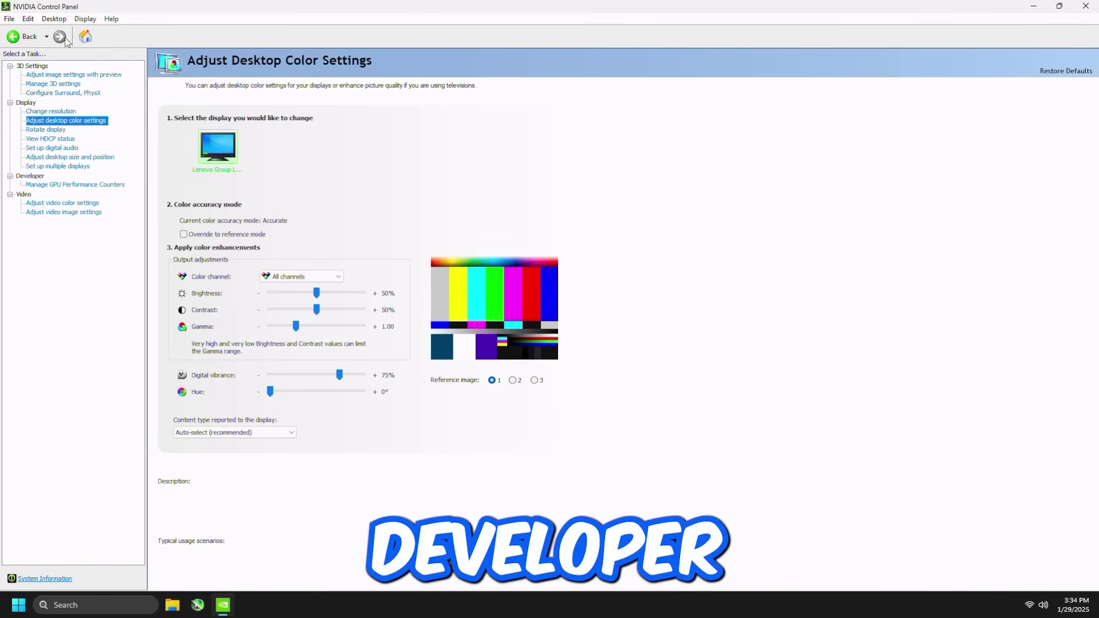
click(61, 186)
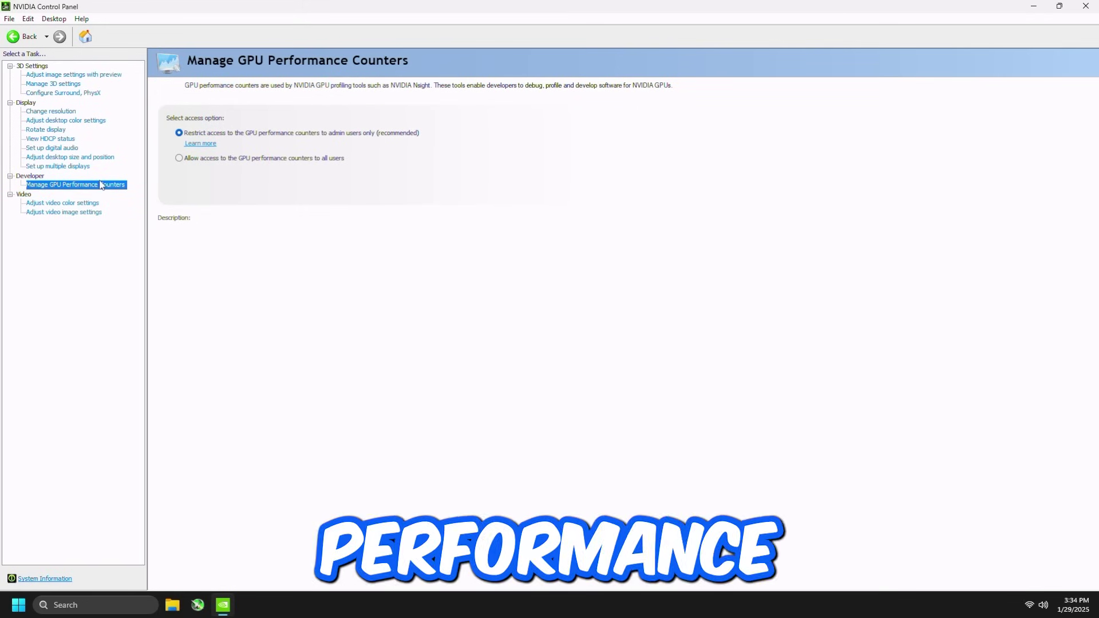
click(180, 159)
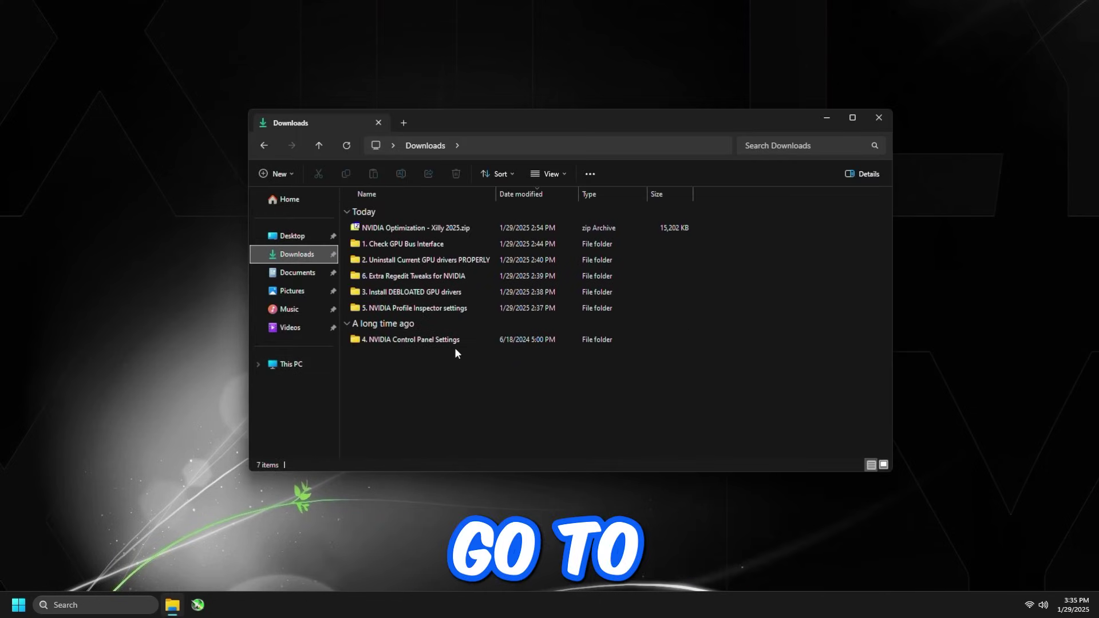
Open the '5. NVIDIA Profile Inspector settings' folder and launch nvidiaProfileInspector.exe
double_click(416, 308)
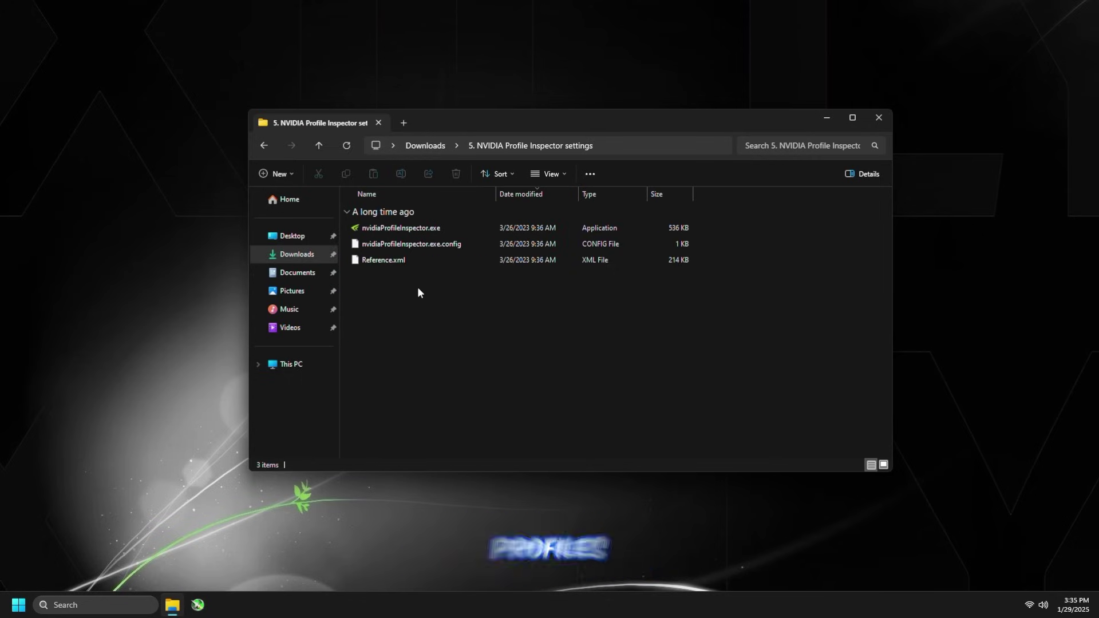
double_click(407, 229)
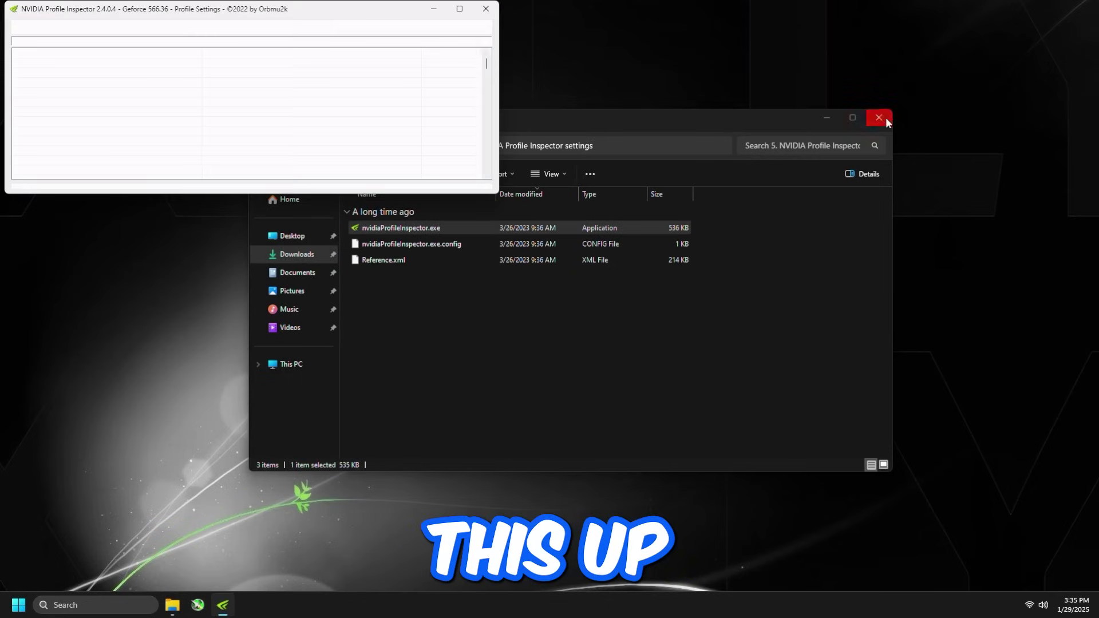
Close File Explorer, centre and enlarge Profile Inspector, and set CUDA - Force P2 State to Off
click(879, 117)
drag(181, 8, 457, 92)
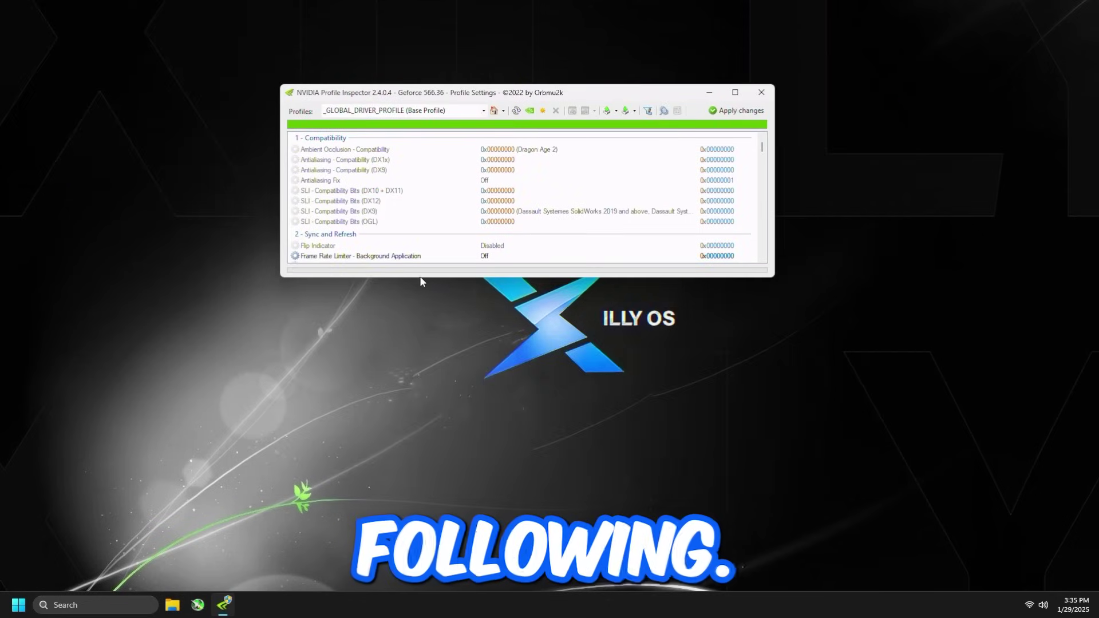
drag(426, 279, 423, 537)
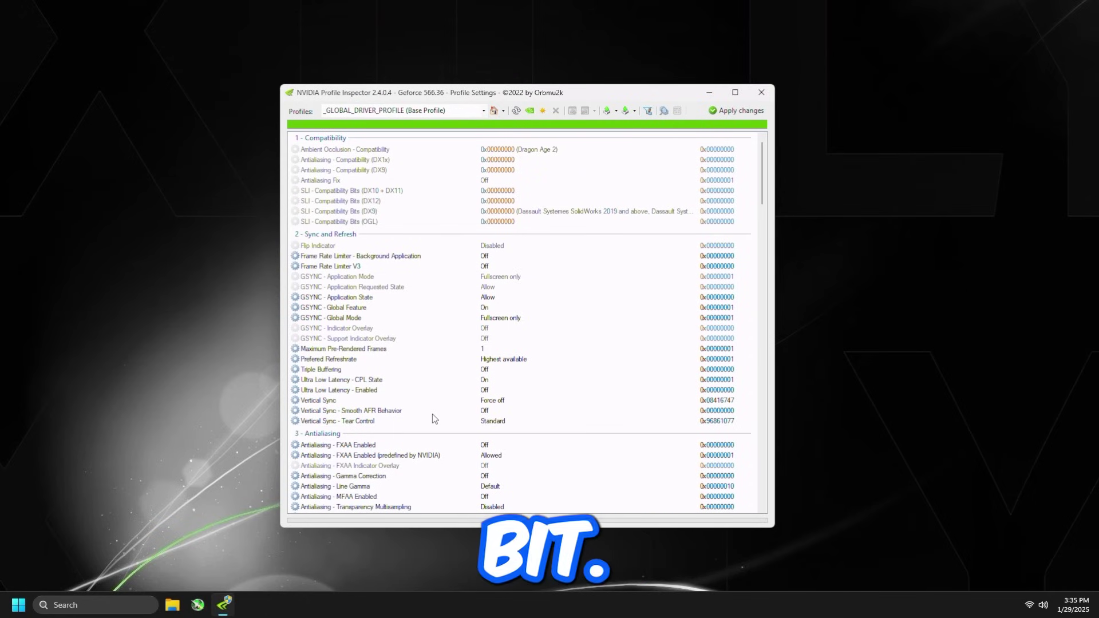
scroll(431, 414, down, 7)
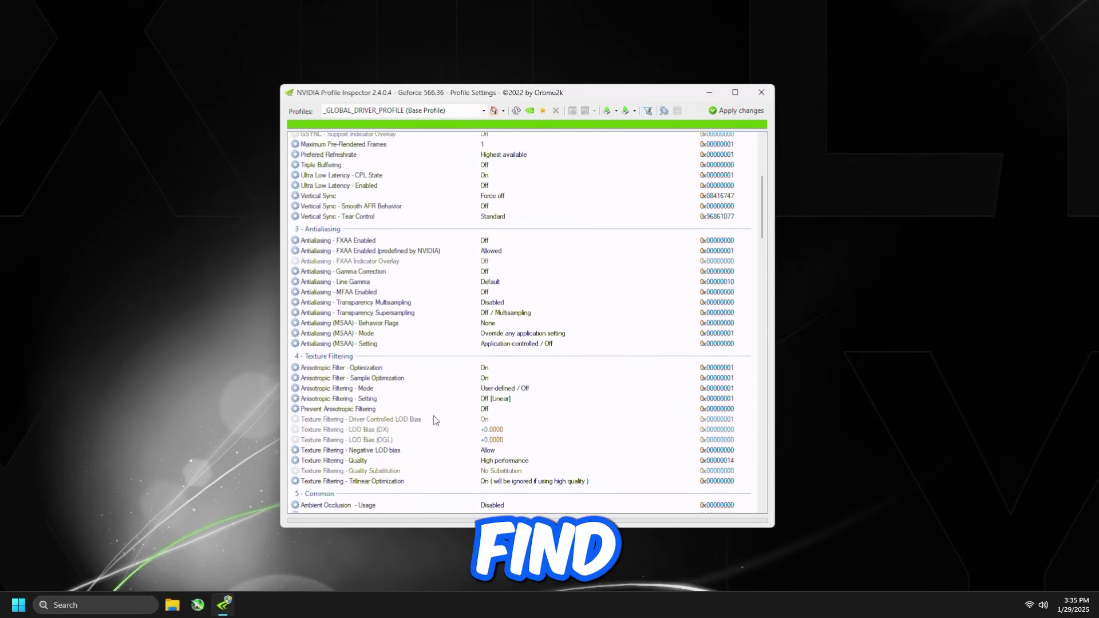
scroll(434, 416, down, 3)
click(337, 449)
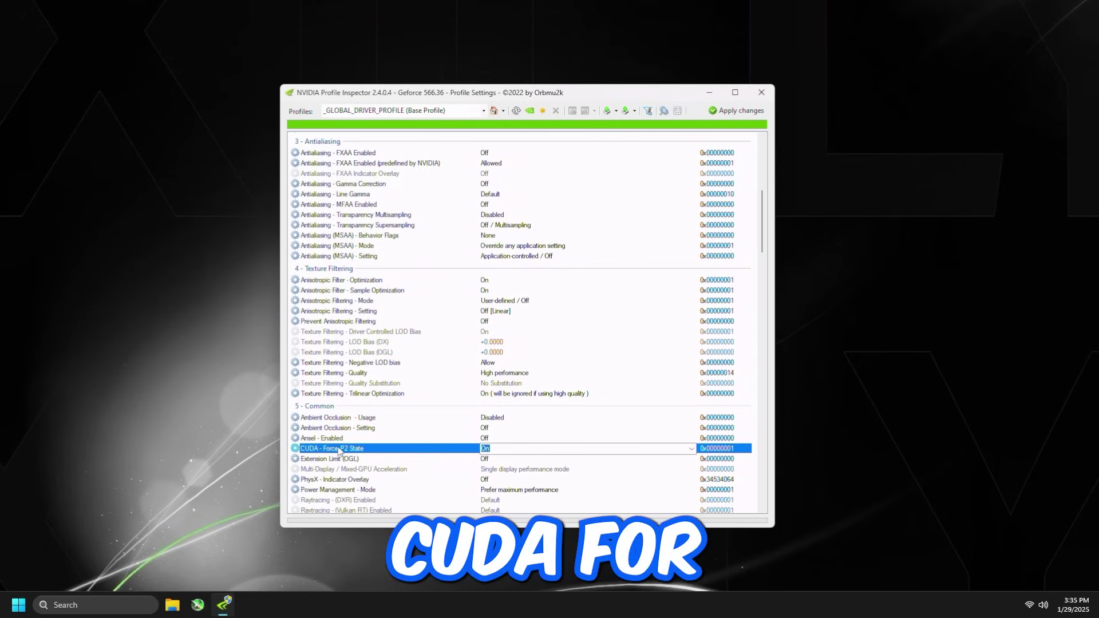
click(692, 450)
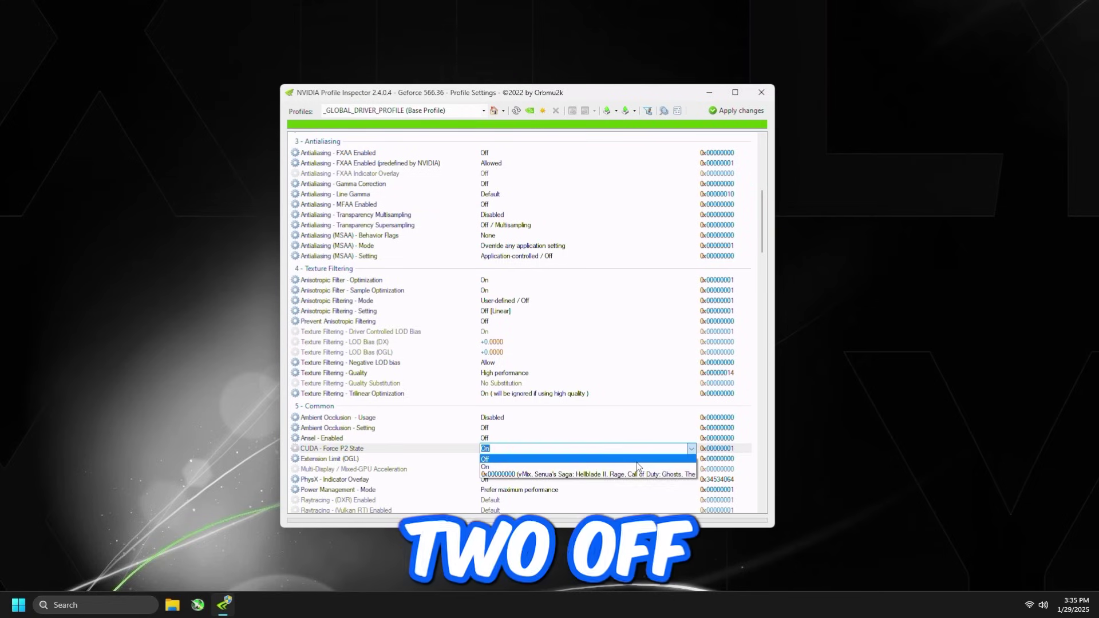
click(515, 461)
click(739, 110)
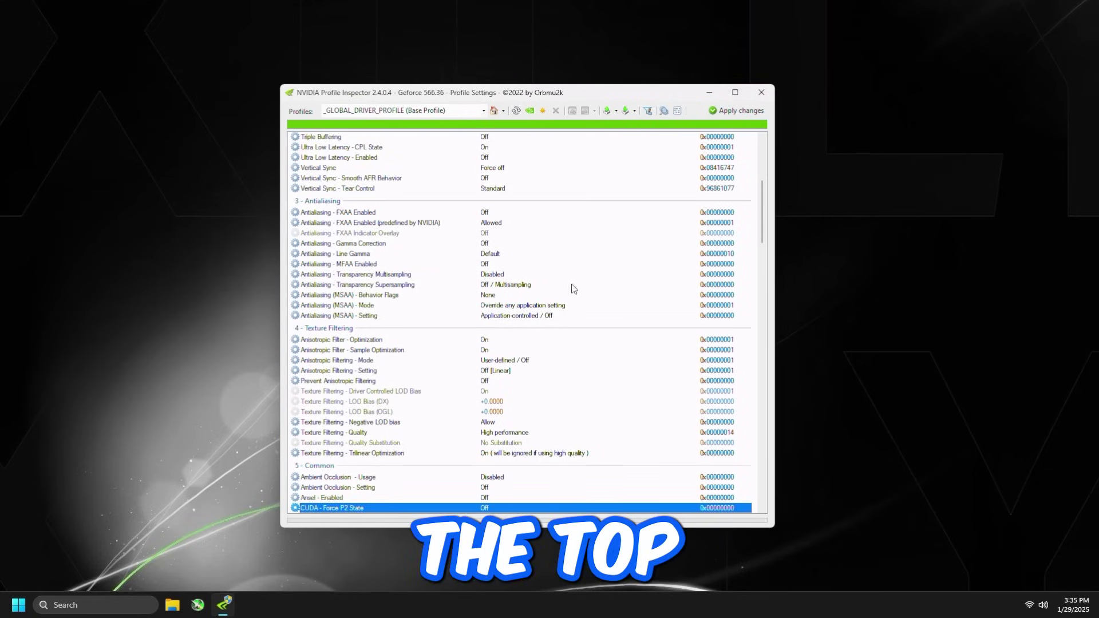
Set rBAR - Feature to Enabled and rBAR - Options to 0x00000001
scroll(384, 455, down, 4)
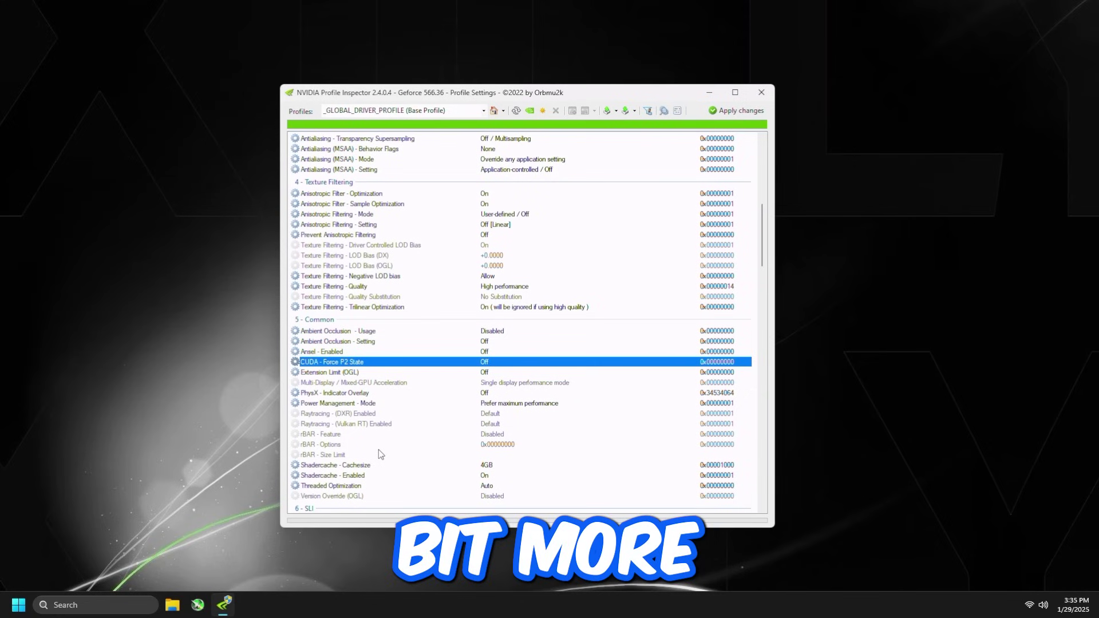
click(613, 405)
click(691, 406)
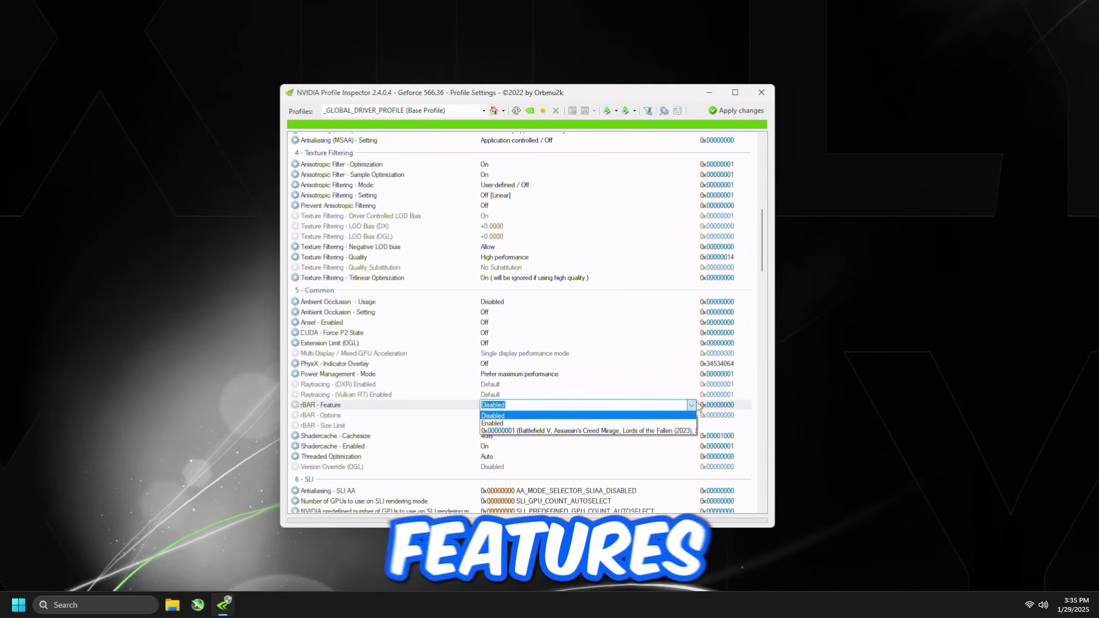
click(549, 423)
click(427, 415)
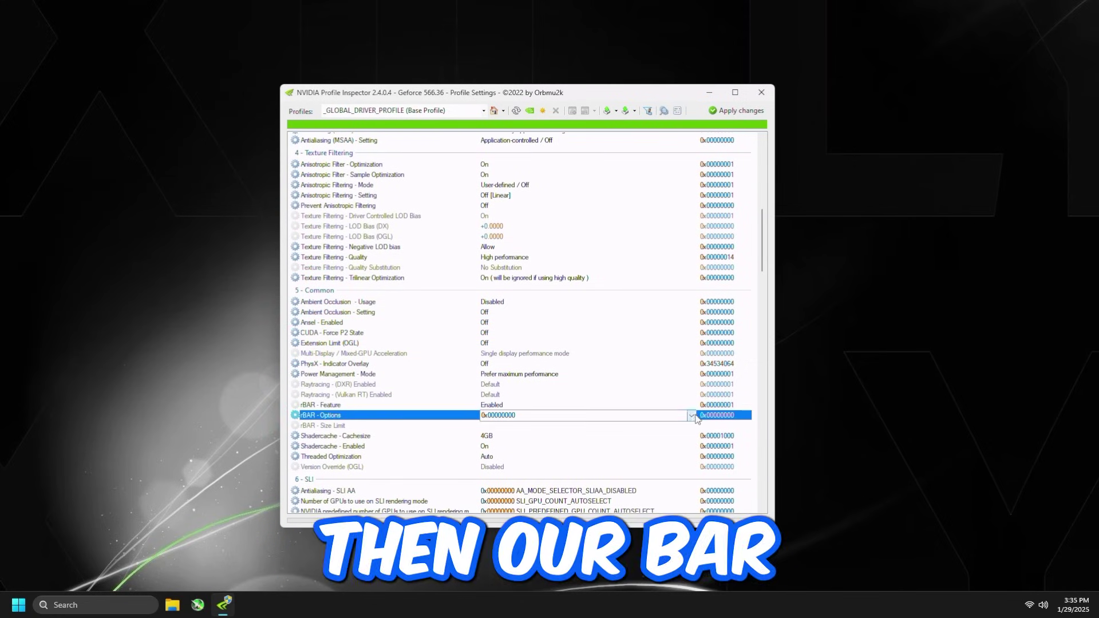
click(537, 416)
click(497, 426)
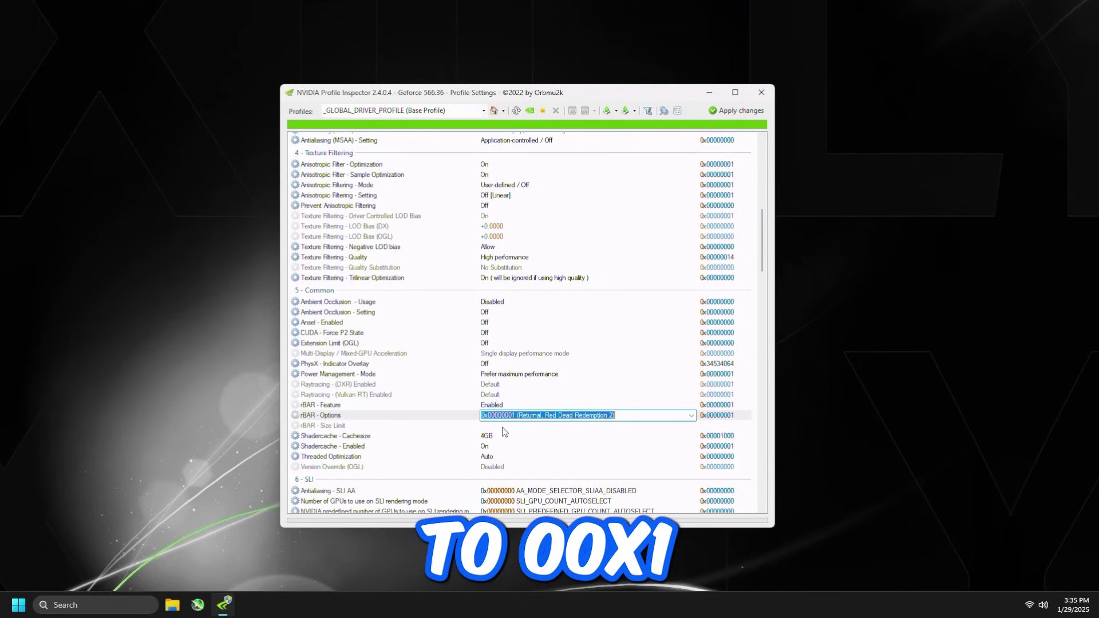
click(441, 426)
click(692, 426)
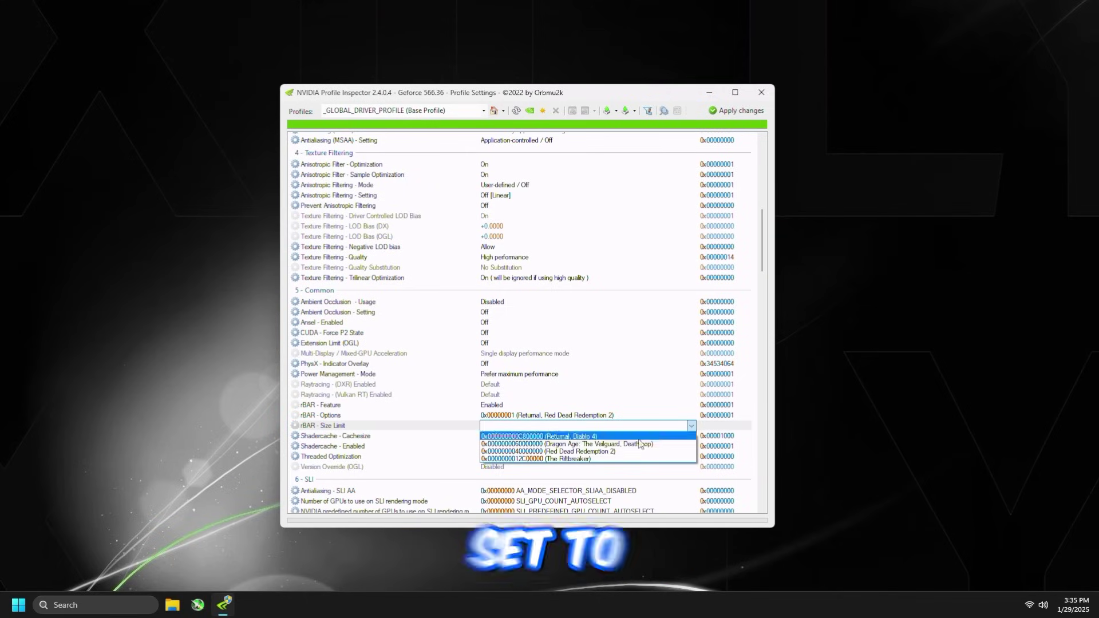
click(511, 453)
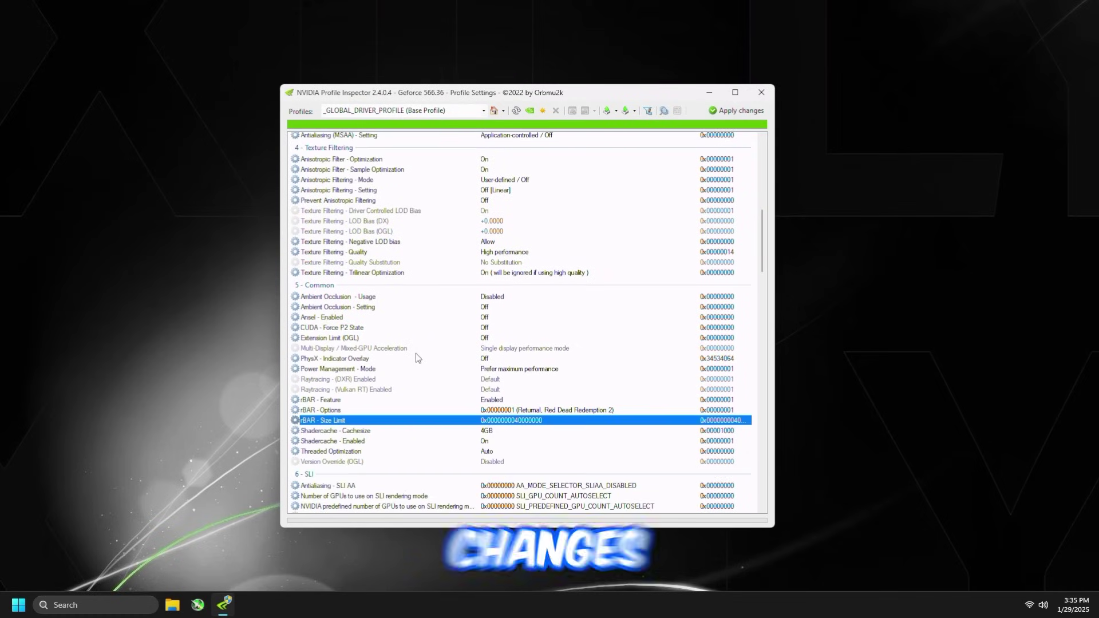
scroll(416, 357, down, 7)
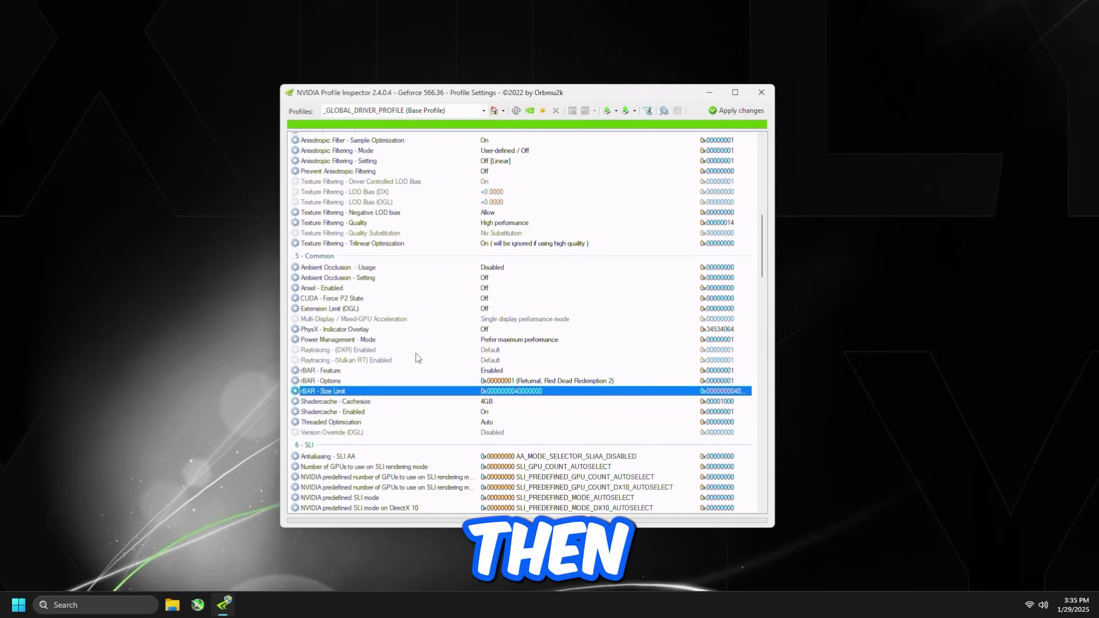
scroll(415, 357, down, 15)
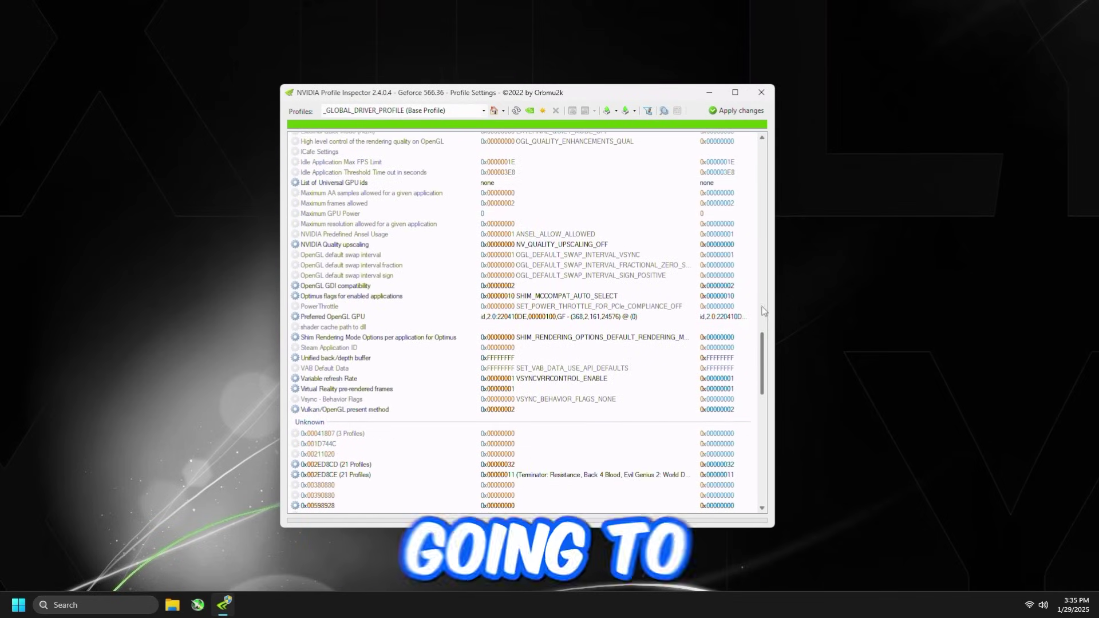
drag(767, 355, 749, 139)
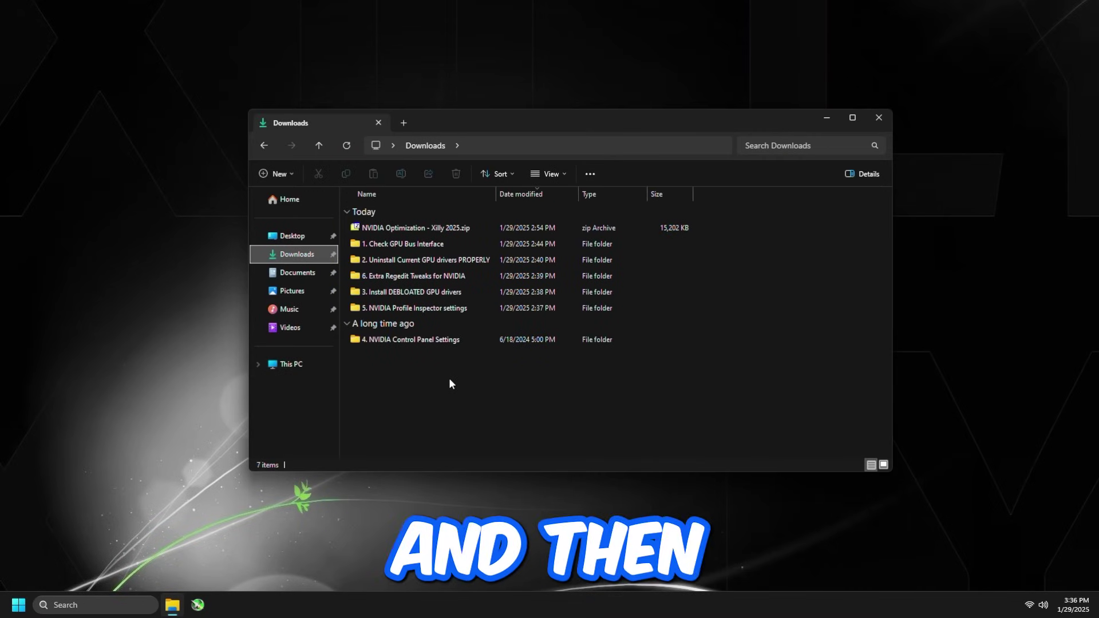
Open the empty '6. Extra Regedit Tweaks for NVIDIA' folder in Downloads
double_click(400, 276)
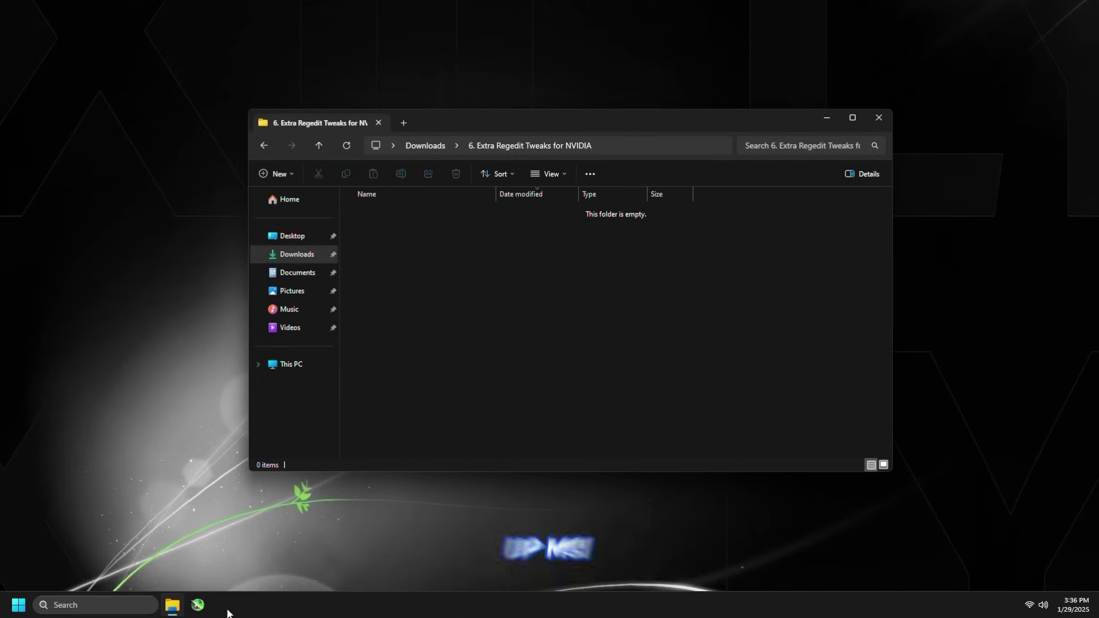
In MSI Afterburner, switch off automatic fan control and raise fan speed from 53 to 100%
click(198, 605)
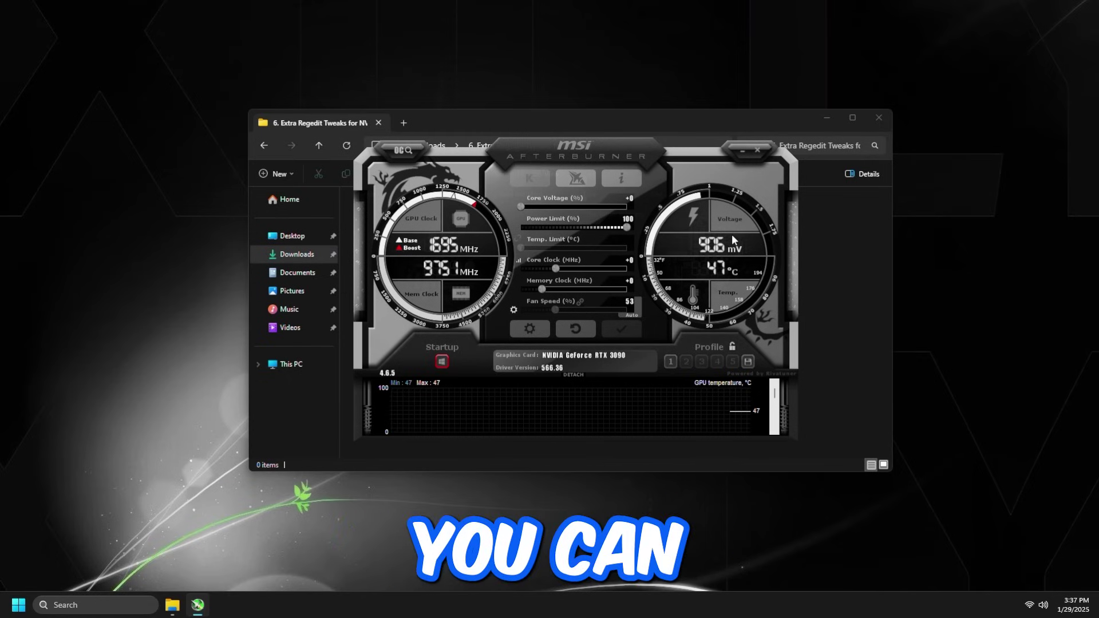
click(639, 315)
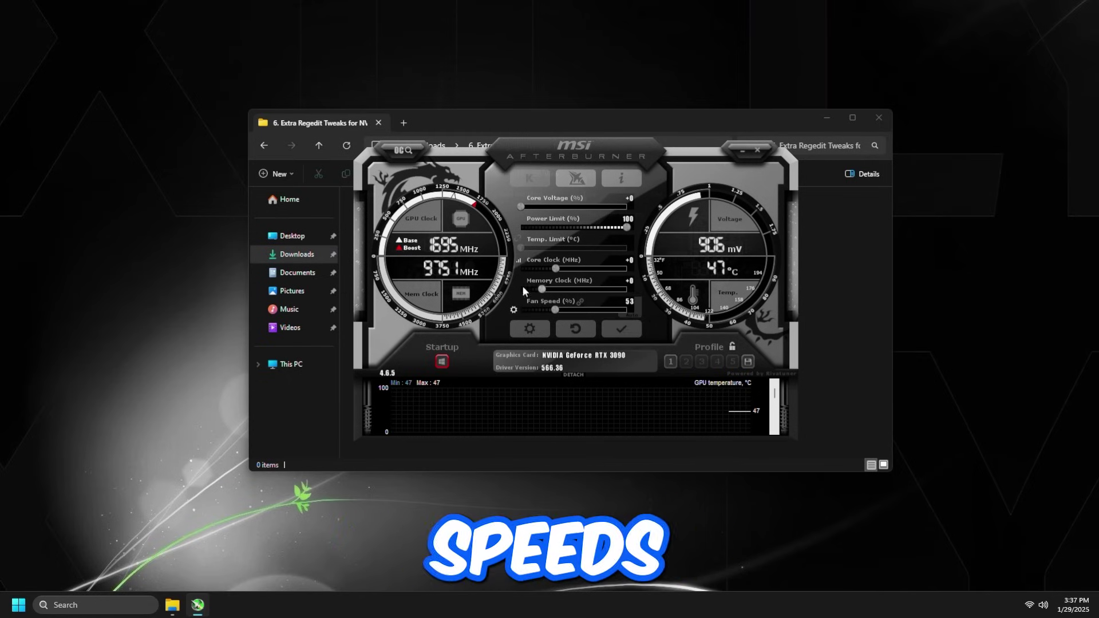
drag(580, 307, 649, 339)
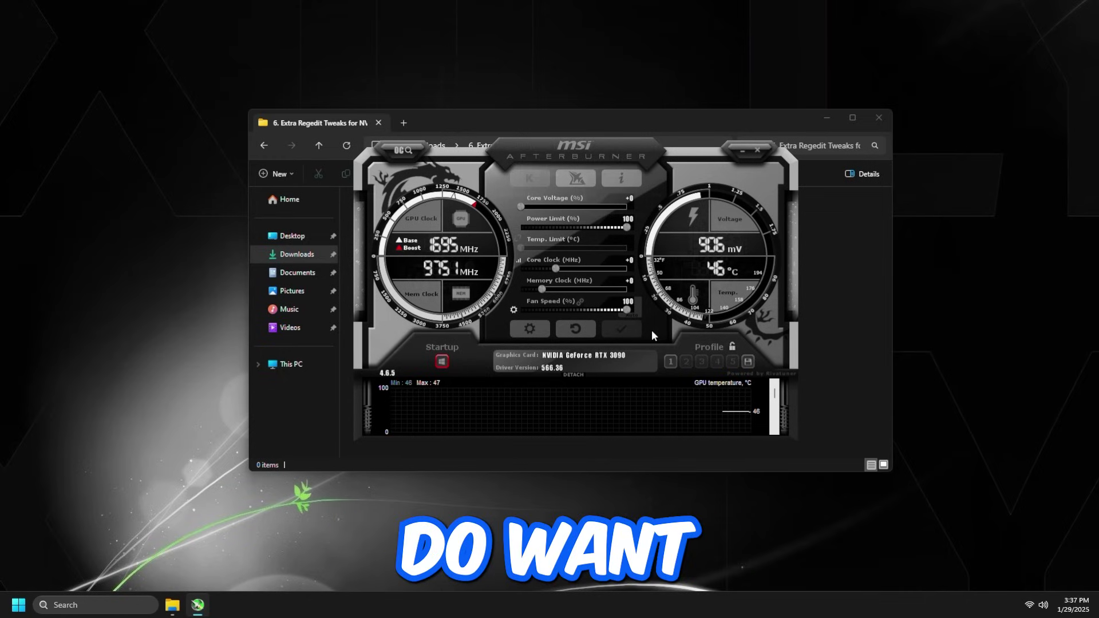
Close MSI Afterburner and File Explorer, then launch Registry Editor by searching 'rege'
click(760, 150)
click(879, 118)
key(super)
text(rege)
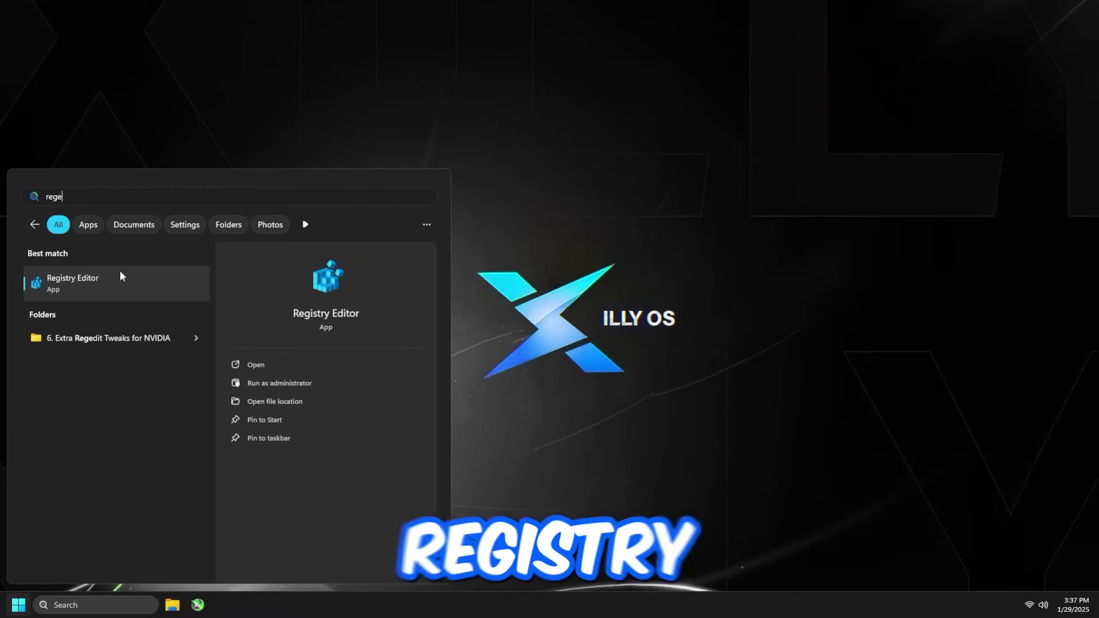
click(120, 274)
Expand HKEY_LOCAL_MACHINE\SYSTEM\CurrentControlSet\Control\Class in the key tree
click(153, 156)
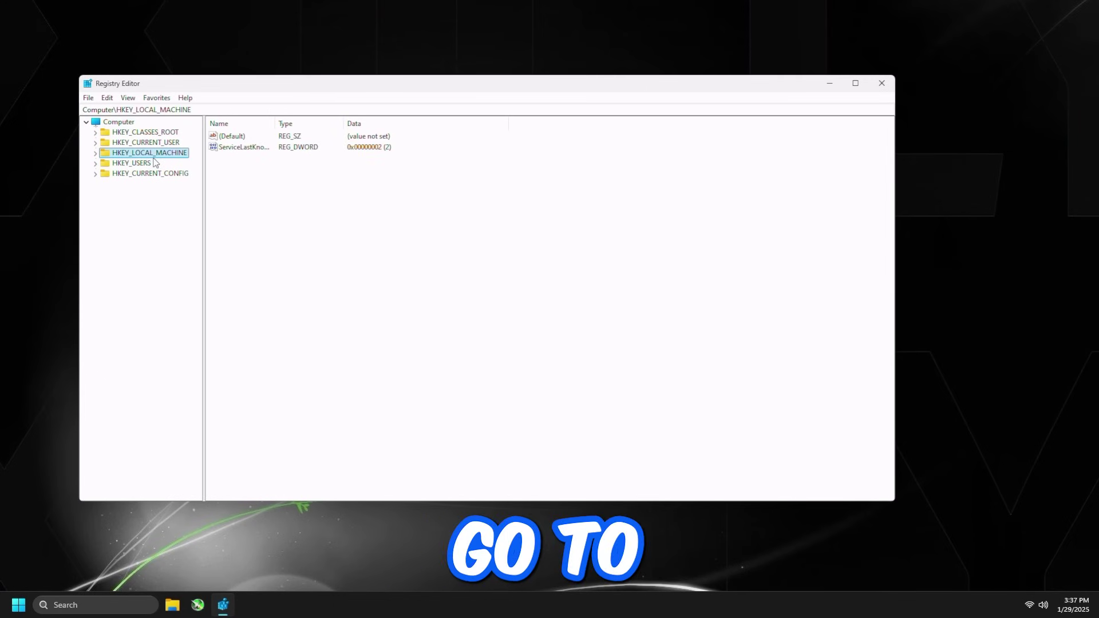
click(96, 153)
click(139, 226)
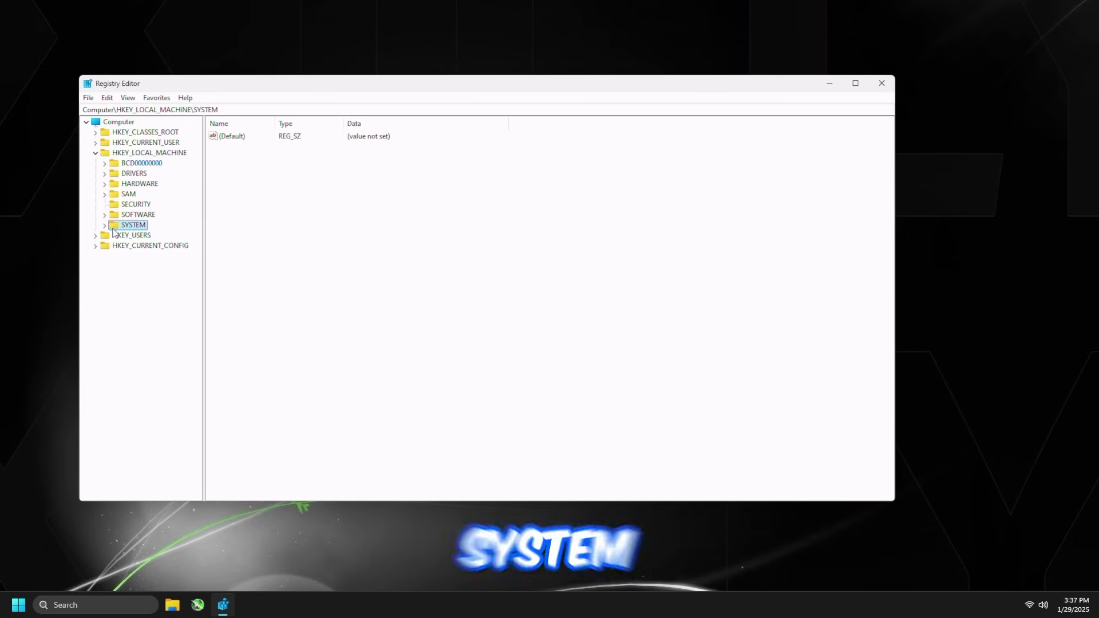
click(105, 226)
double_click(163, 256)
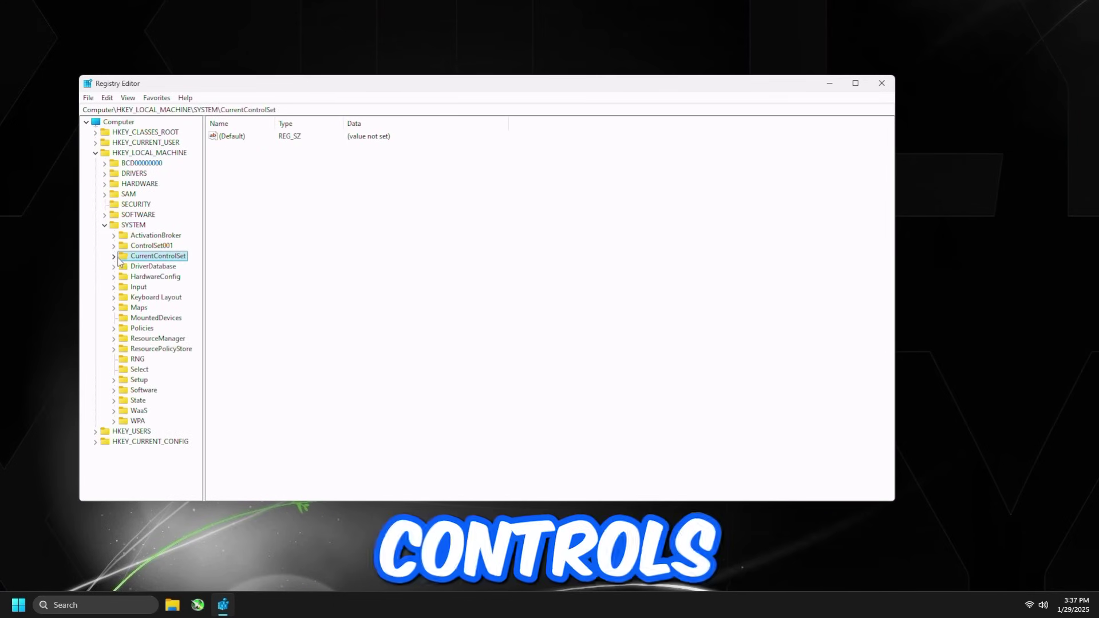
double_click(150, 266)
click(154, 287)
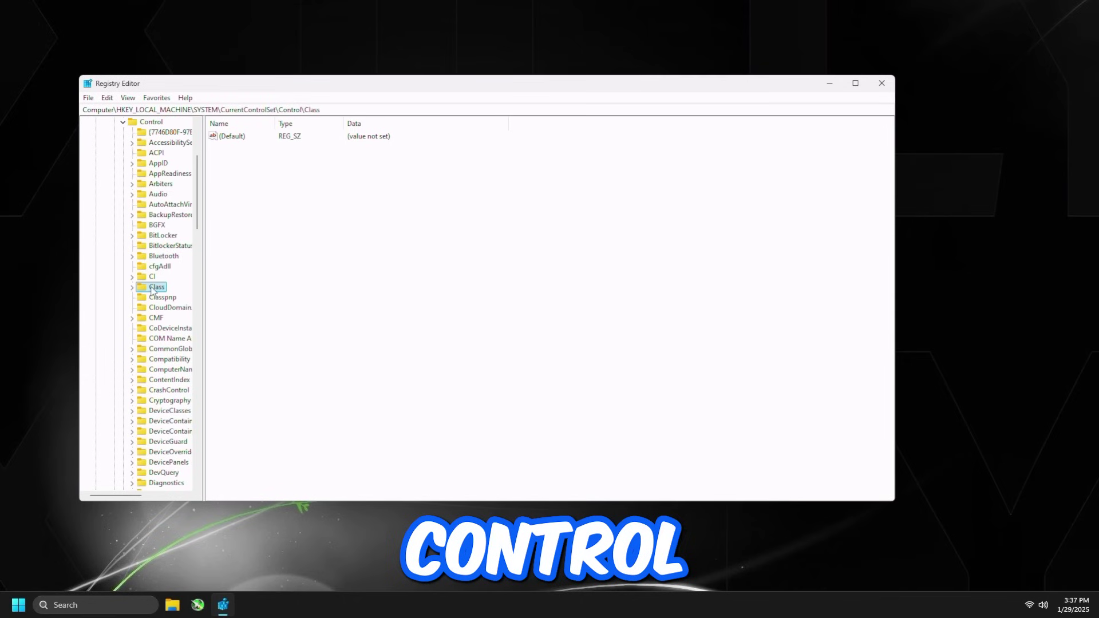
click(133, 288)
Open the 0000 subkey of {4d36e968-e325-11ce-bfc1-08002be10318} showing the RTX 3090 values
drag(204, 328, 311, 335)
click(173, 359)
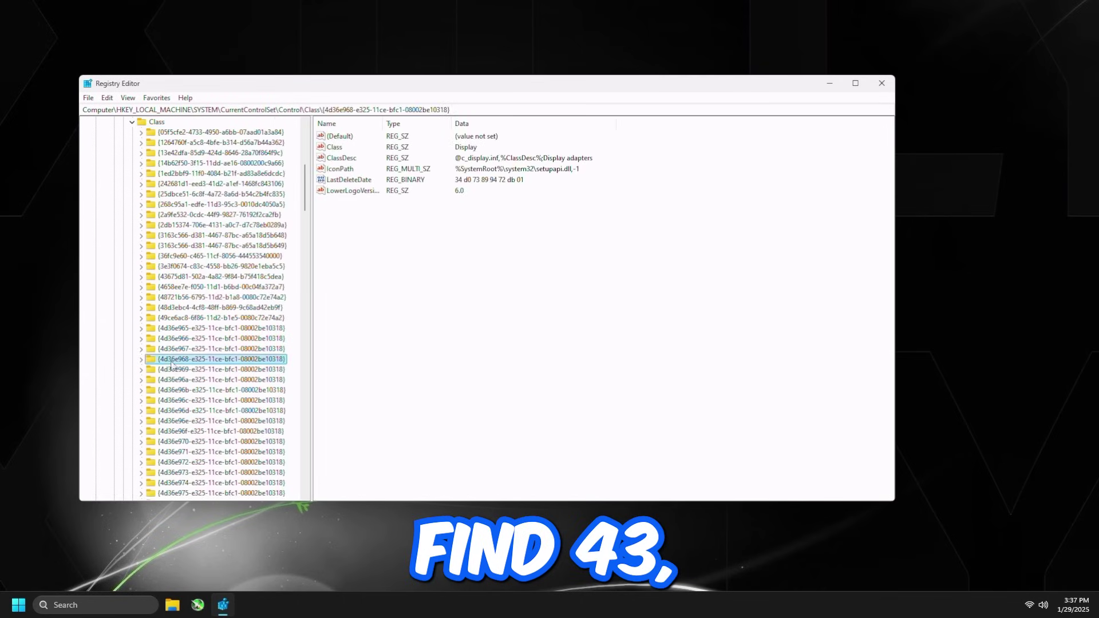
click(142, 360)
click(172, 370)
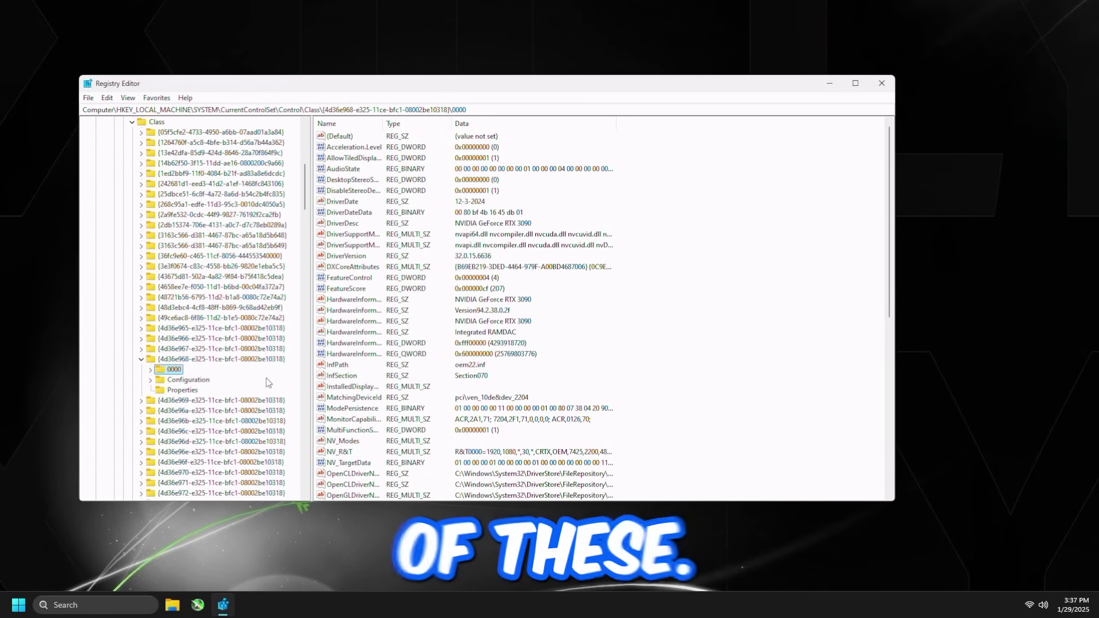
click(350, 321)
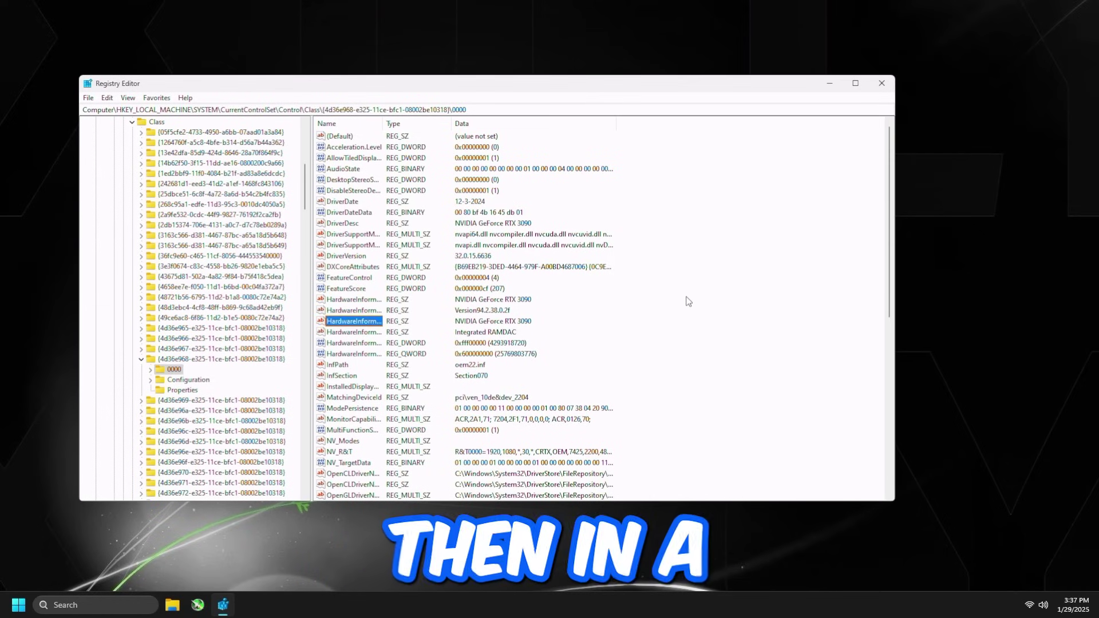
Add a DWORD (32-bit) value named DisableDynamicPstate to the 0000 key with value data 1
right_click(660, 274)
mouse_move(690, 280)
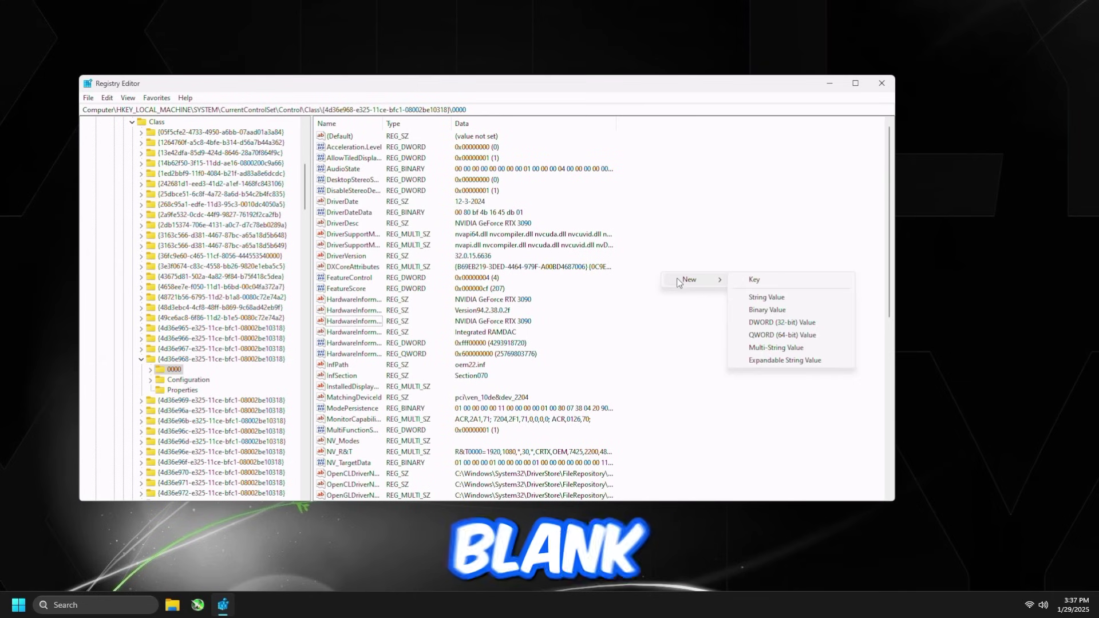
click(766, 323)
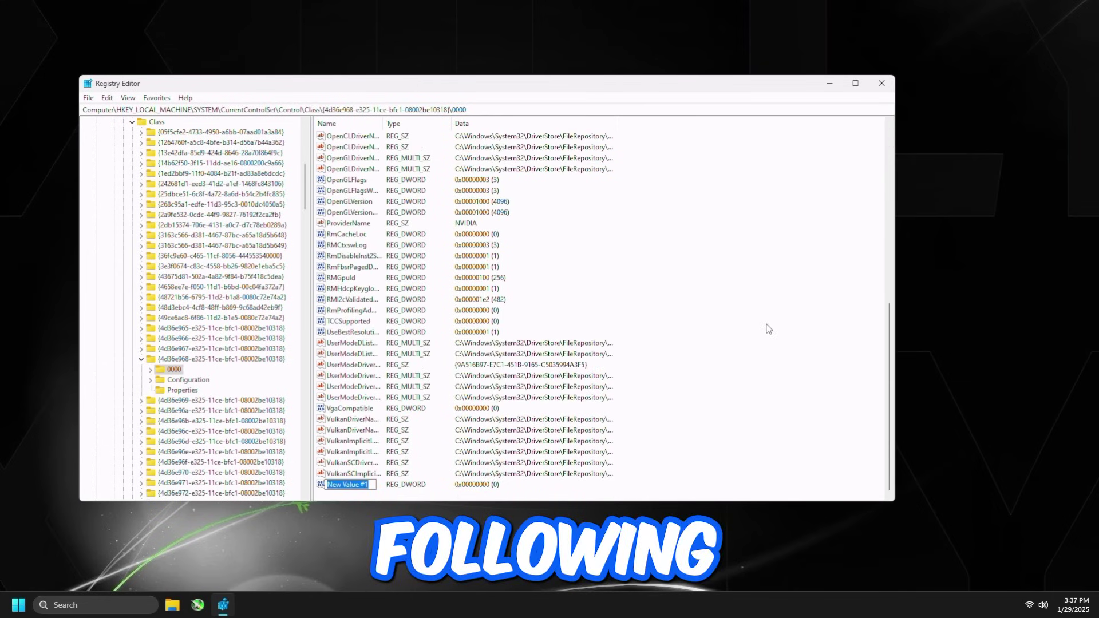
text(DisableDynamicPstate)
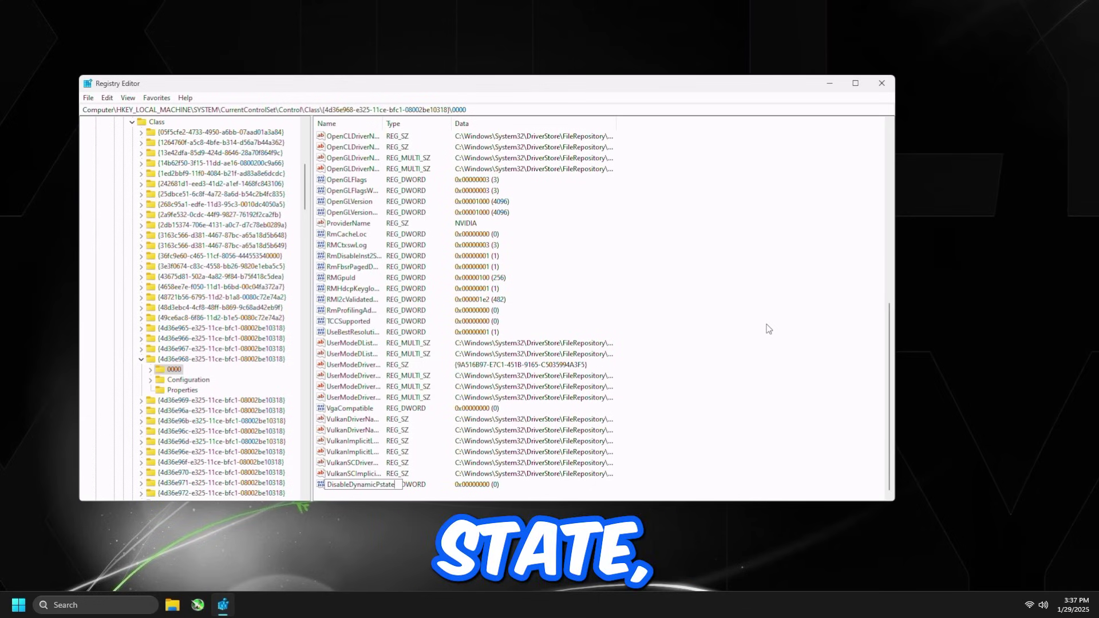
key(Return)
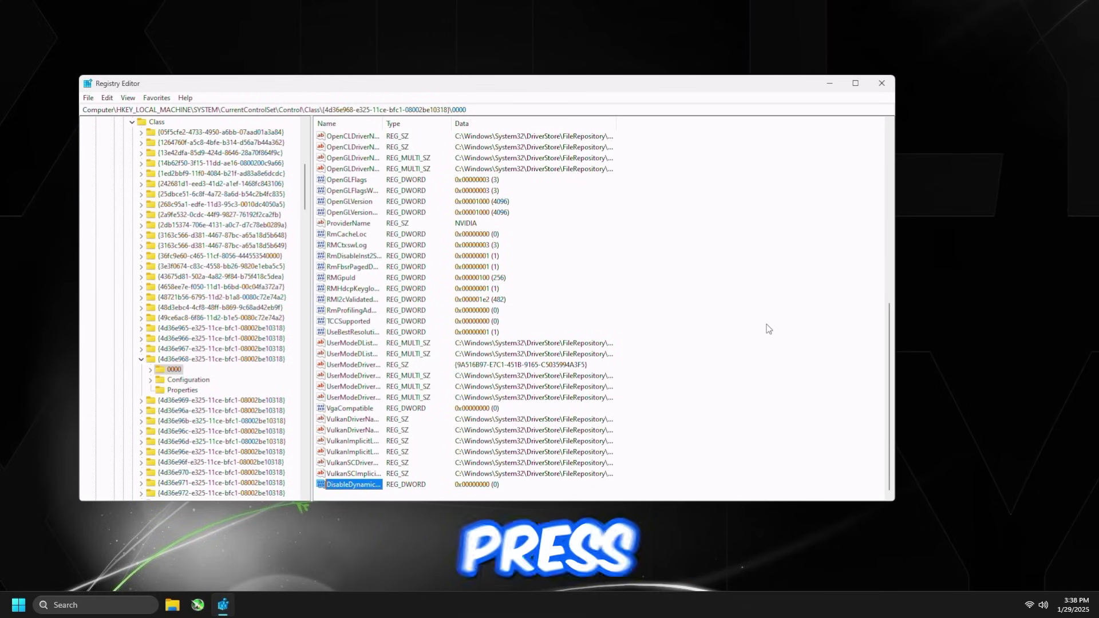
double_click(344, 484)
text(1)
click(225, 226)
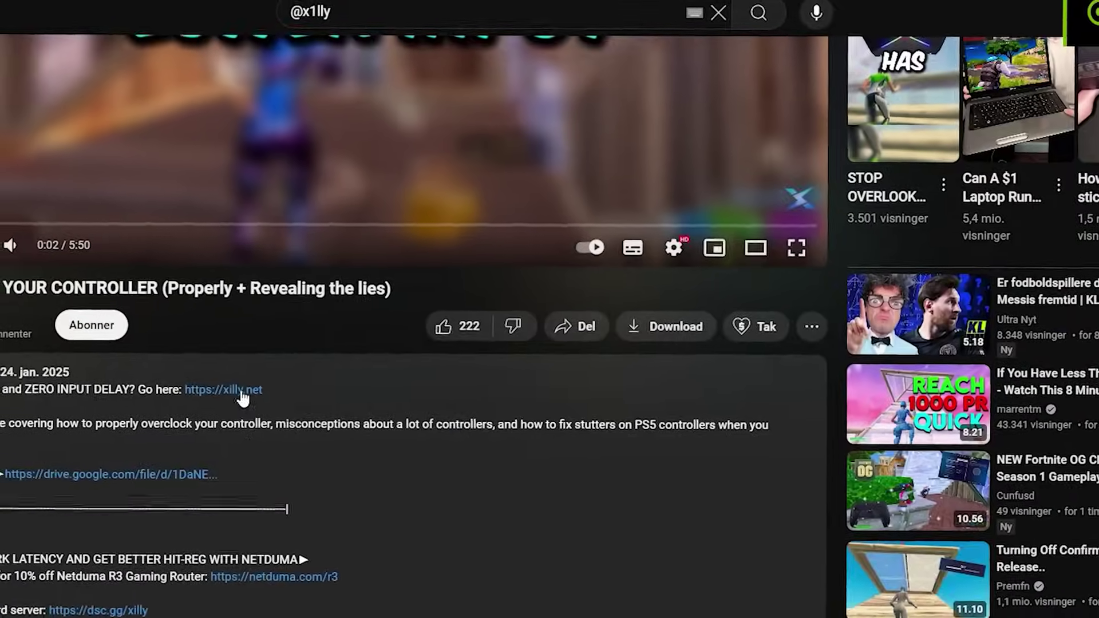
On xilly.net, pick February 12 at 02:30 and continue to the booking details form
click(243, 394)
scroll(264, 349, down, 10)
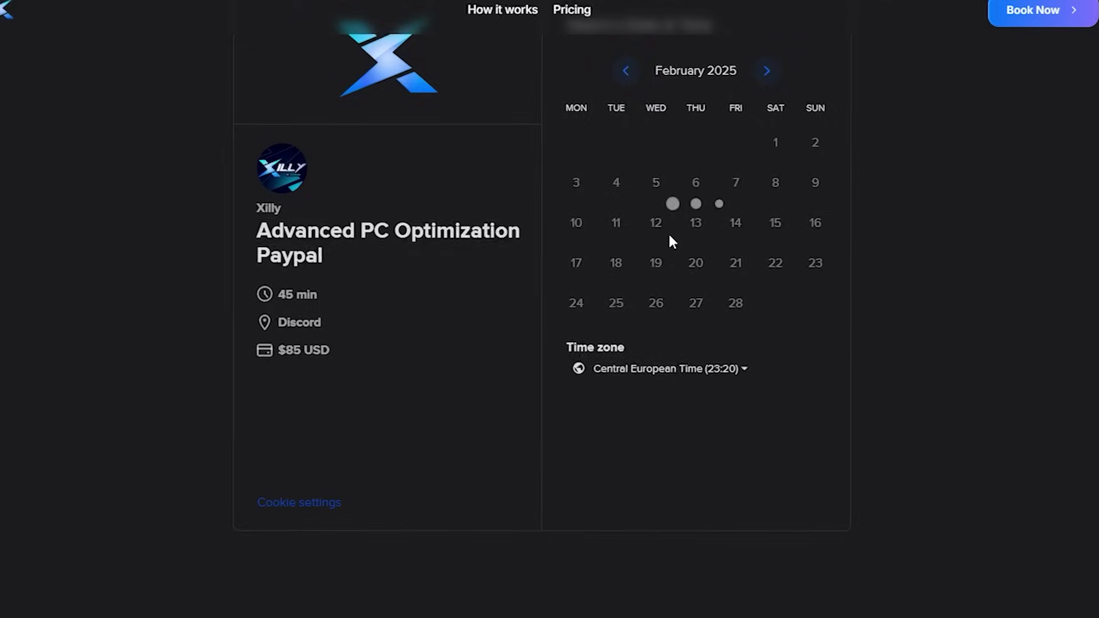
click(657, 230)
click(871, 260)
click(871, 260)
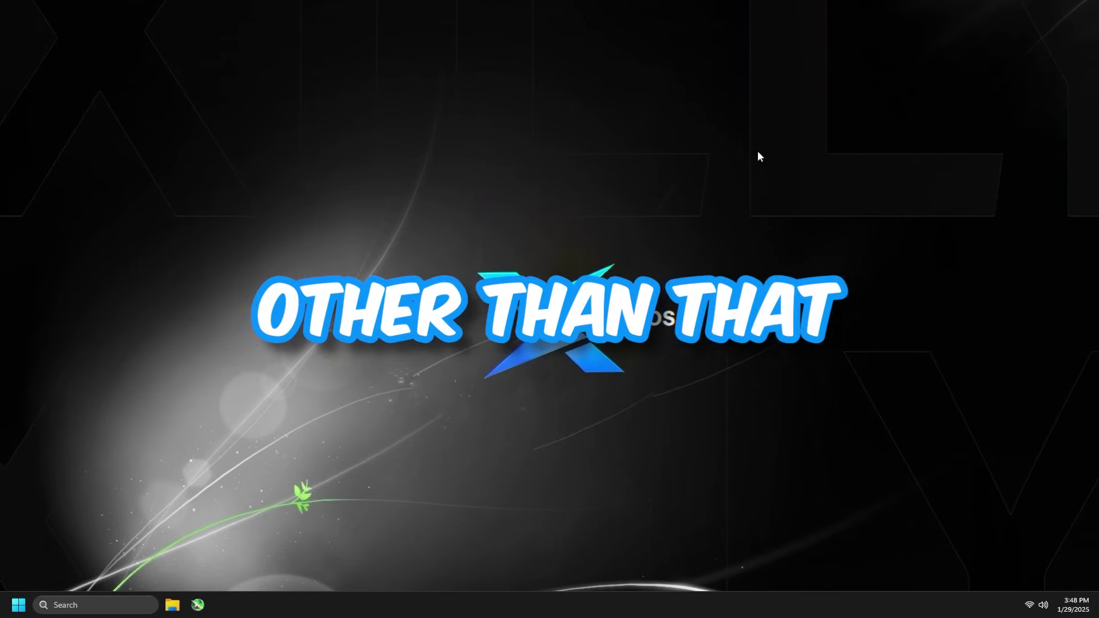